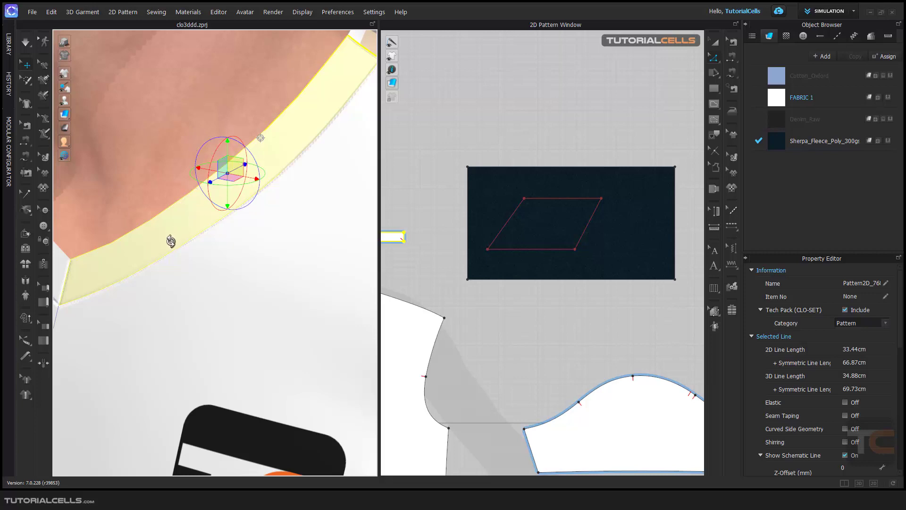
pyautogui.click(155, 243)
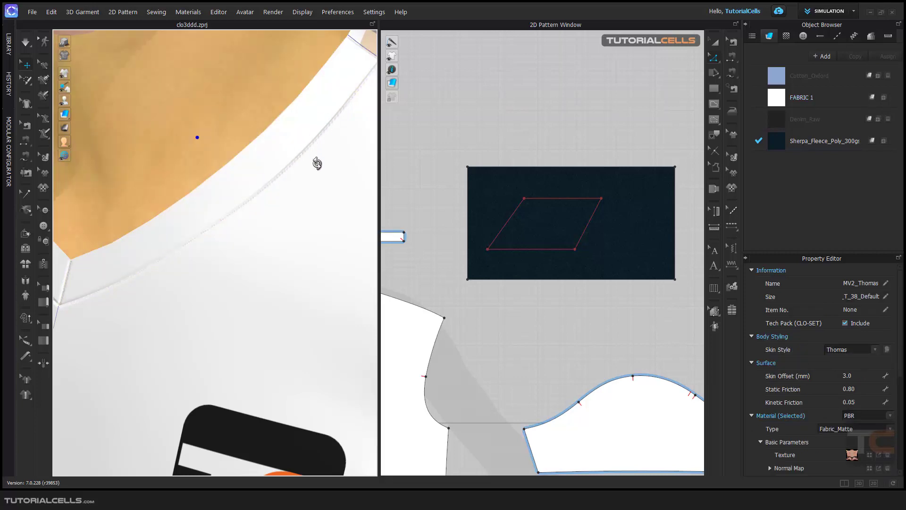
pyautogui.click(337, 151)
pyautogui.click(525, 146)
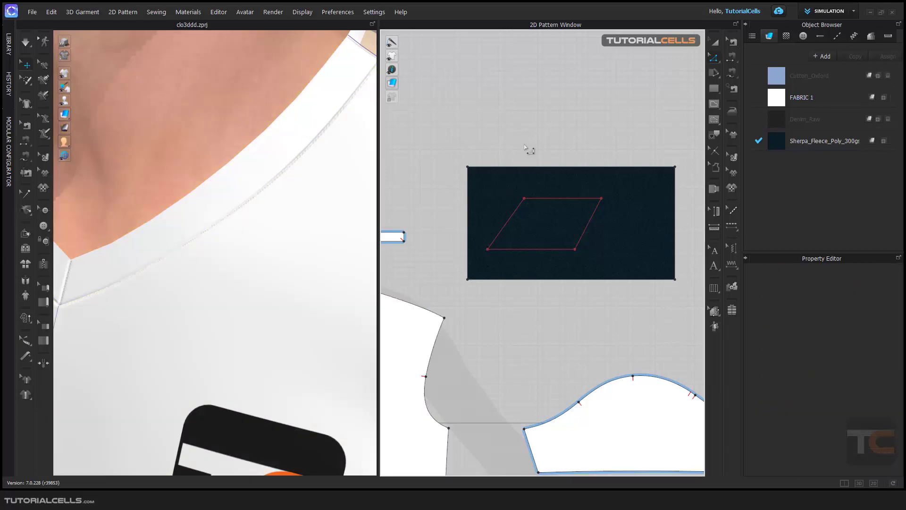
pyautogui.click(734, 231)
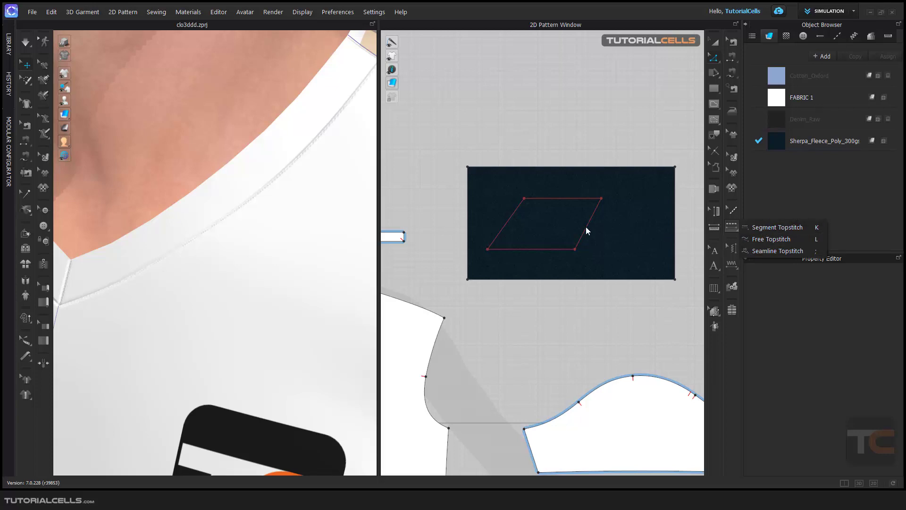
# Step: Examine the internal parallelogram on the dark rectangular pattern in both the 2D and 3D views
pyautogui.scroll(5, 599, 222)
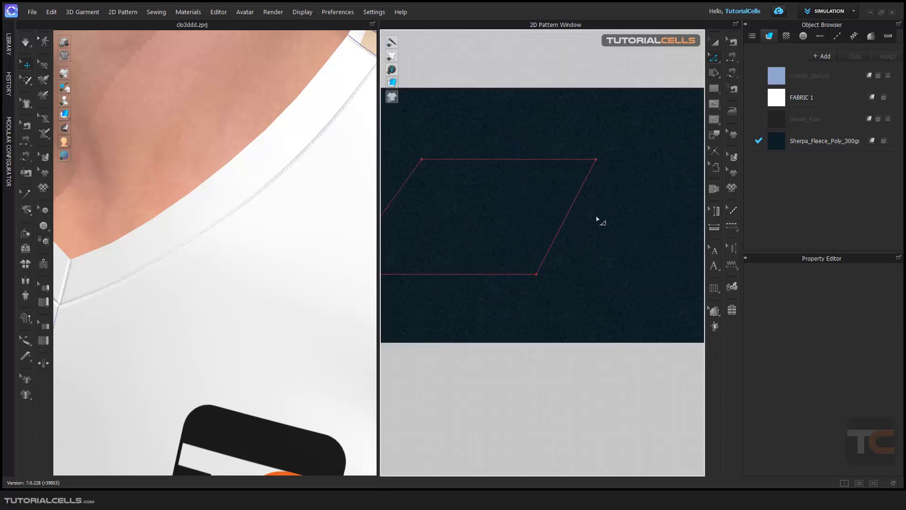
pyautogui.scroll(2, 570, 194)
pyautogui.moveTo(301, 231); pyautogui.dragTo(241, 208, button='middle')
pyautogui.scroll(2, 590, 163)
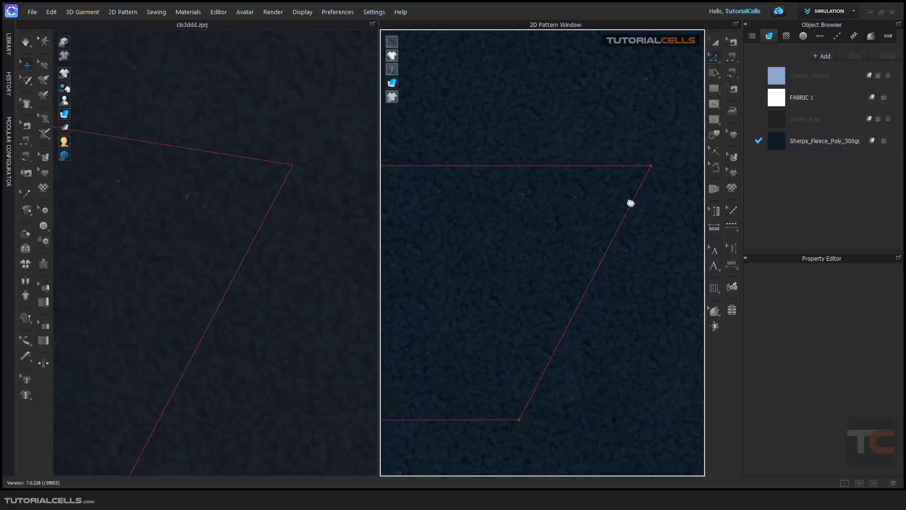
pyautogui.scroll(-4, 626, 201)
pyautogui.scroll(-4, 626, 200)
pyautogui.moveTo(610, 173); pyautogui.dragTo(561, 162, button='middle')
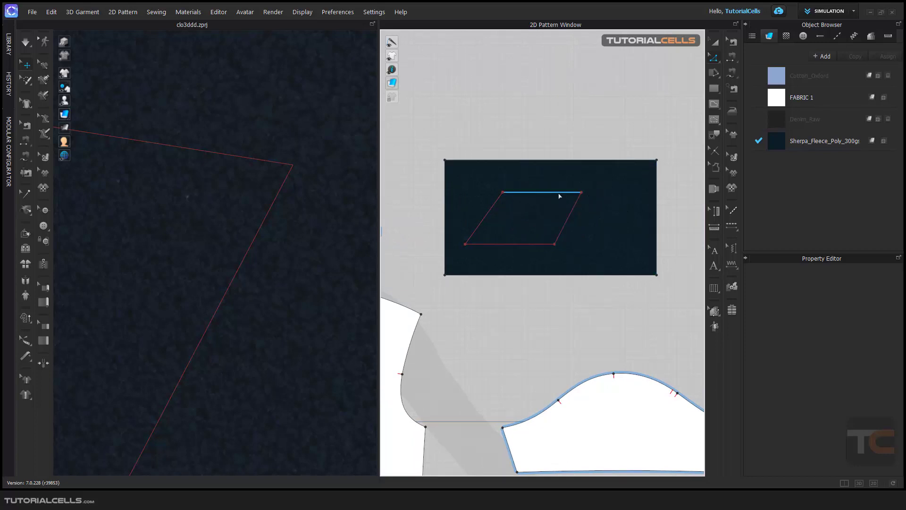
pyautogui.scroll(5, 562, 196)
pyautogui.moveTo(562, 197)
pyautogui.mouseDown(button='middle')
pyautogui.moveTo(599, 204)
pyautogui.moveTo(576, 194)
pyautogui.mouseUp(button='middle')
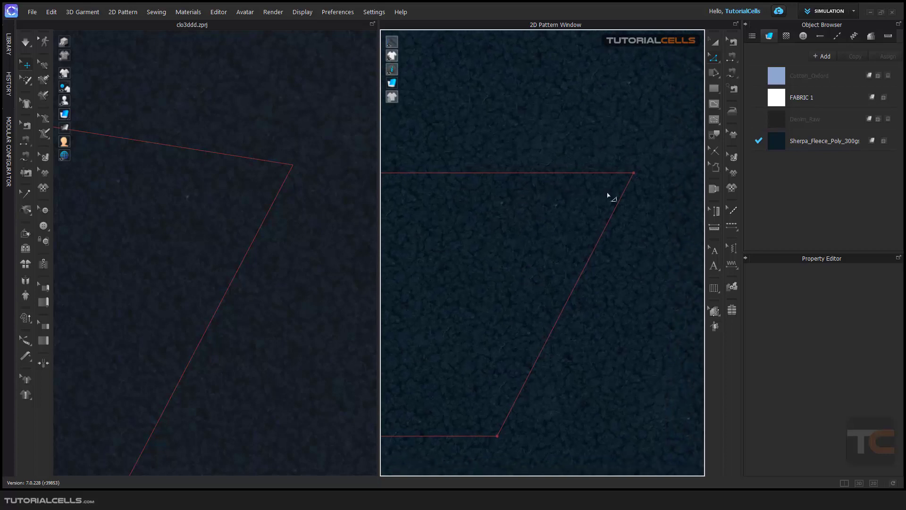
# Step: Add a Segment Topstitch along the lower edge of the internal parallelogram on the dark rectangle and check its stitches up close
pyautogui.click(732, 228)
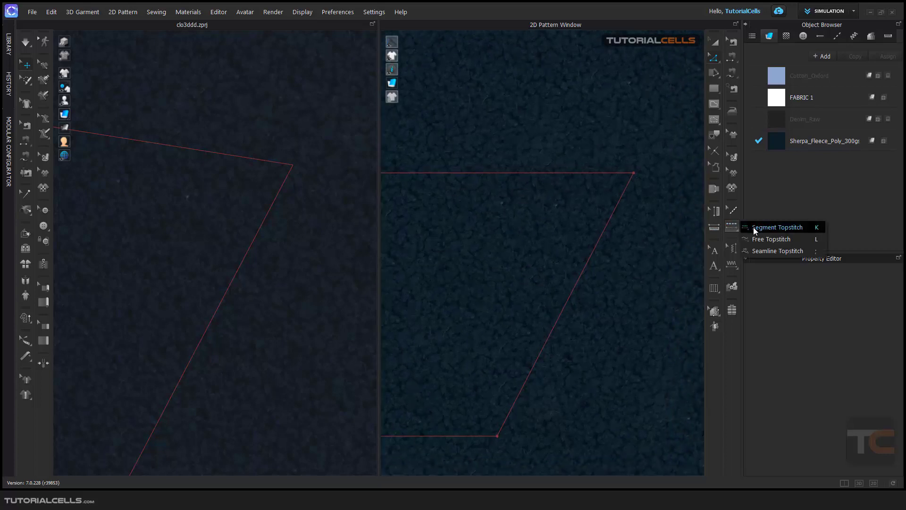
pyautogui.click(755, 227)
pyautogui.scroll(1, 527, 290)
pyautogui.moveTo(525, 290); pyautogui.dragTo(591, 233, button='middle')
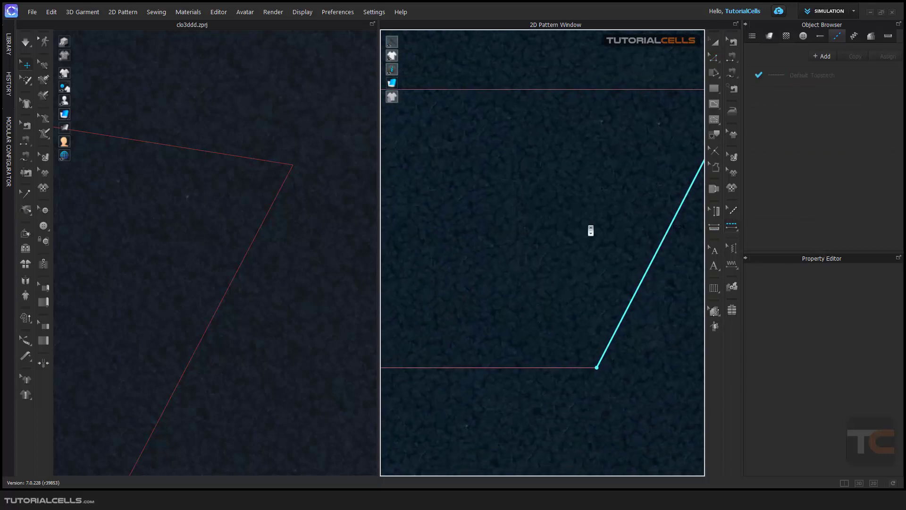
pyautogui.scroll(-4, 536, 279)
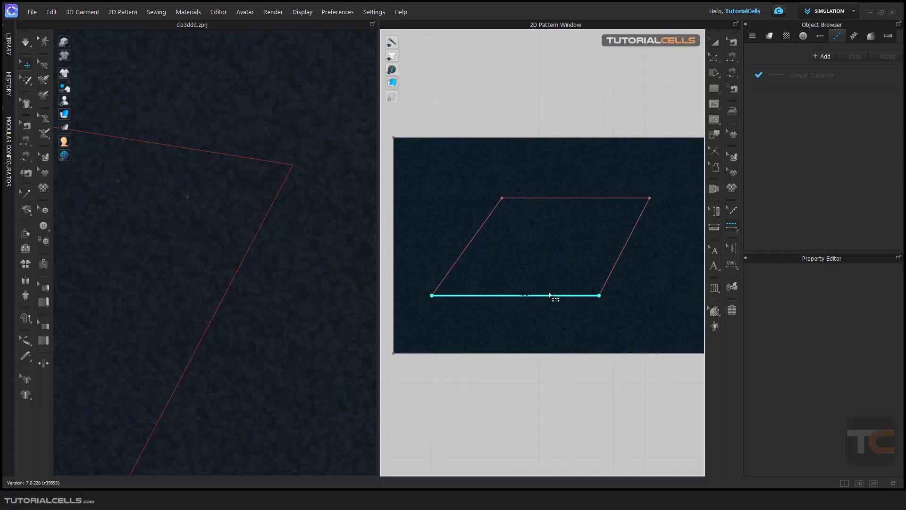
pyautogui.click(571, 295)
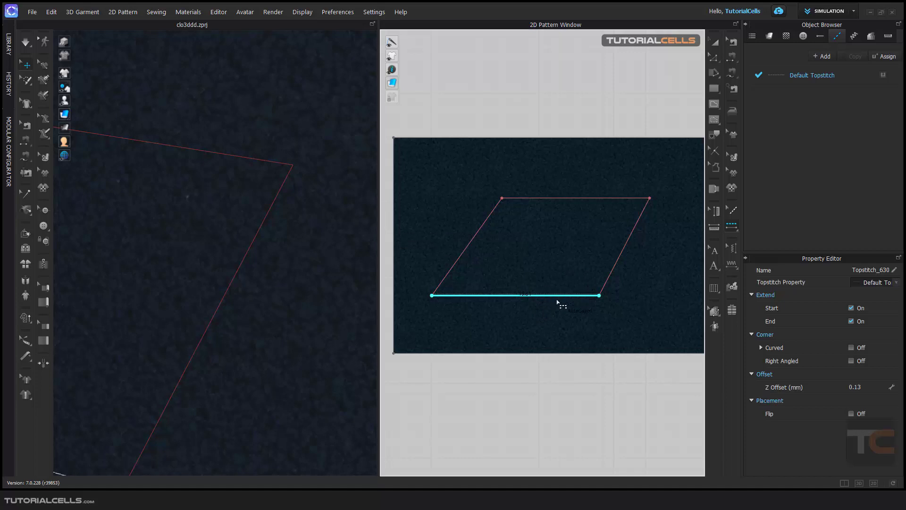
pyautogui.scroll(6, 553, 295)
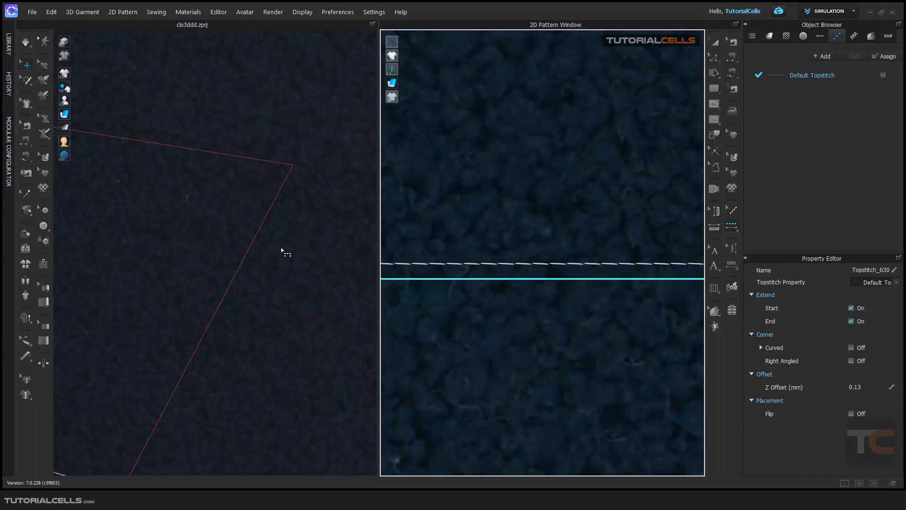
pyautogui.scroll(-3, 571, 256)
pyautogui.scroll(-2, 364, 308)
pyautogui.scroll(-5, 550, 265)
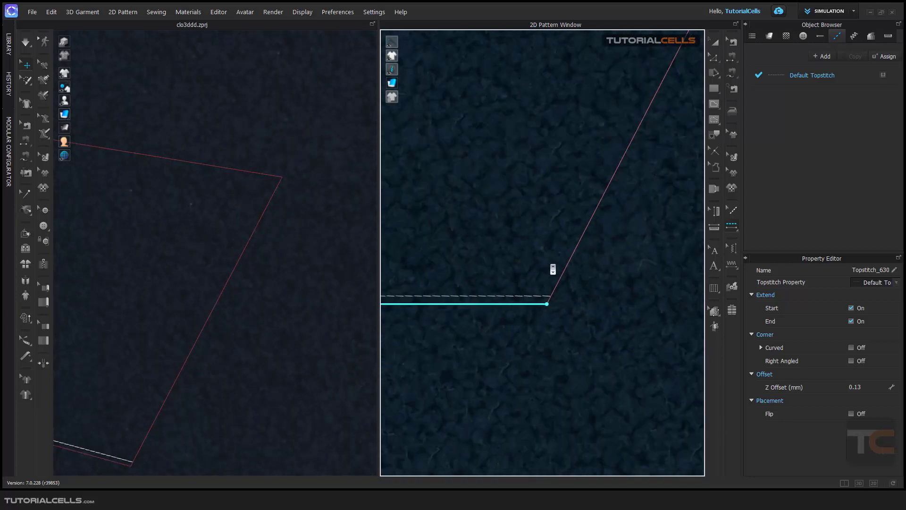
pyautogui.click(613, 262)
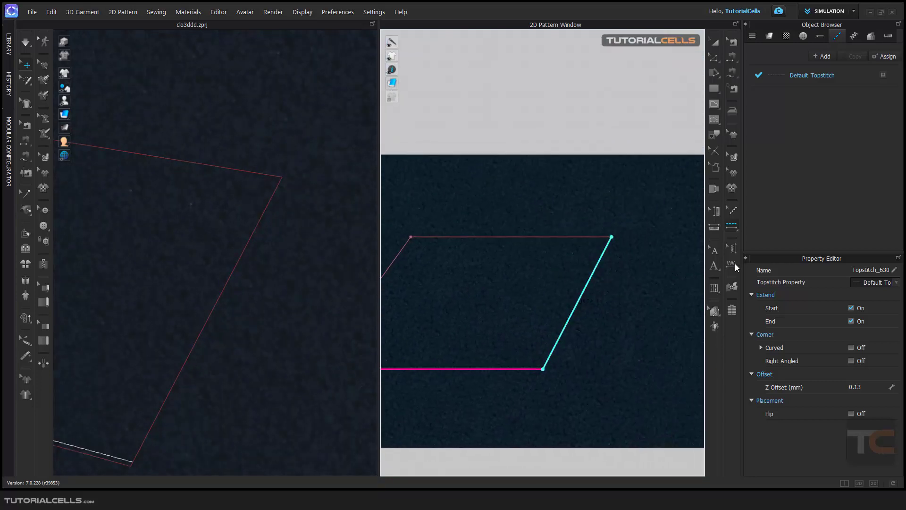
# Step: Add a Free Topstitch around the parallelogram's upper-right corner, from partway along the upper edge to partway down the slanted edge
pyautogui.click(732, 227)
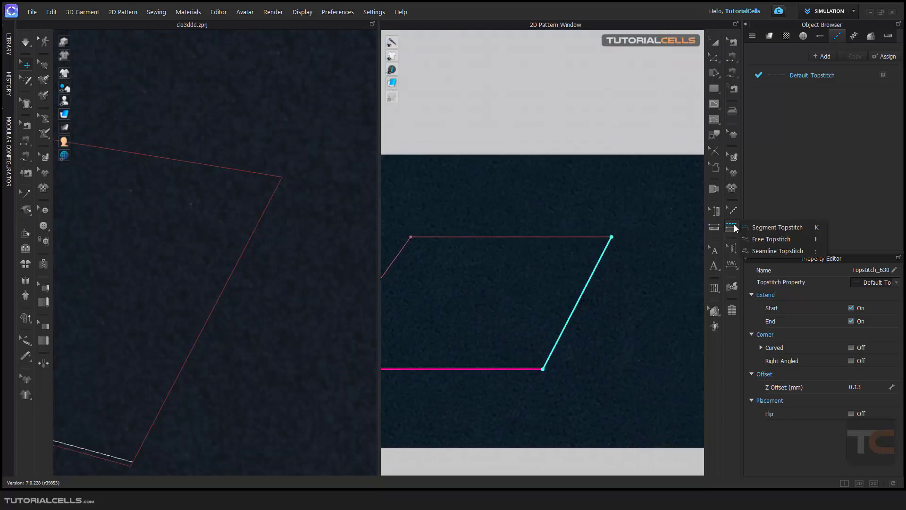
pyautogui.click(754, 241)
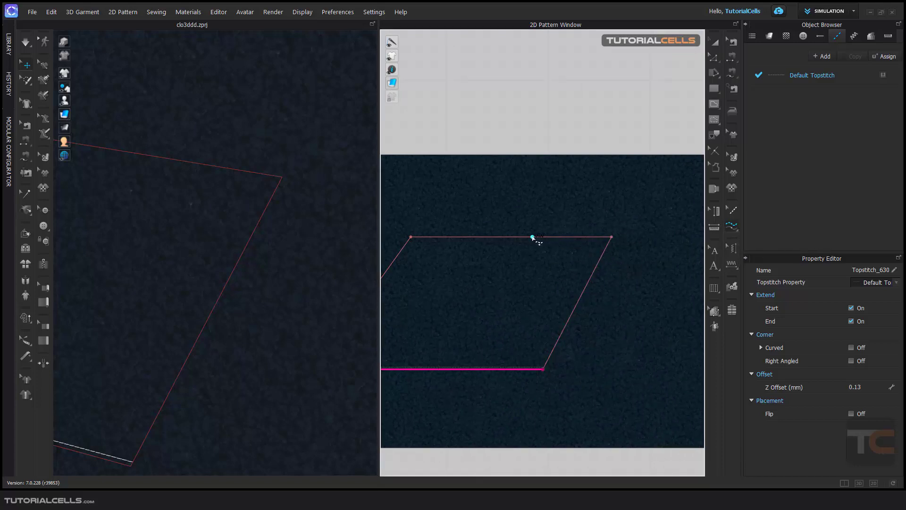
pyautogui.click(532, 237)
pyautogui.click(583, 291)
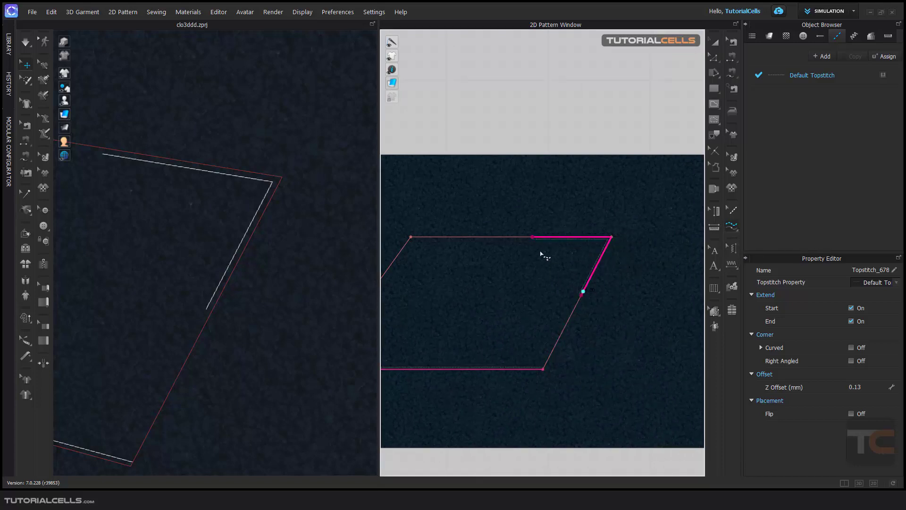
pyautogui.scroll(5, 613, 250)
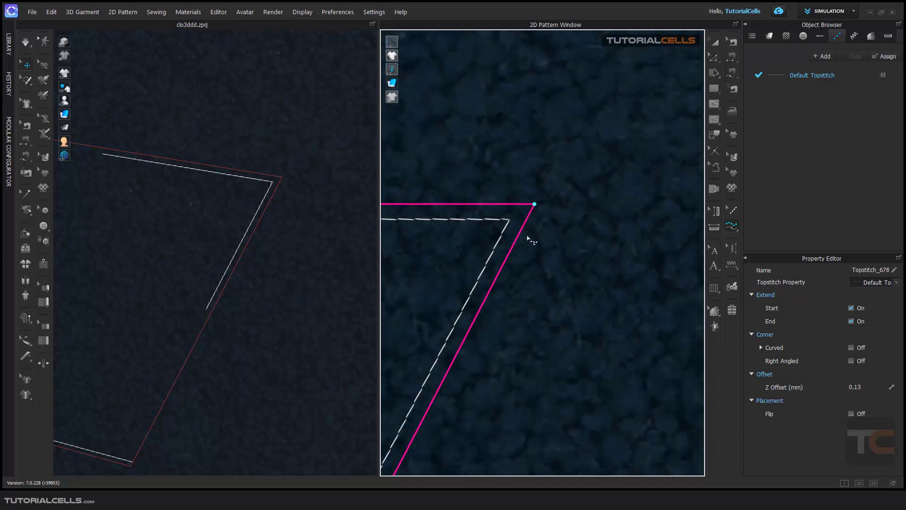
pyautogui.moveTo(514, 239); pyautogui.dragTo(623, 219, button='right')
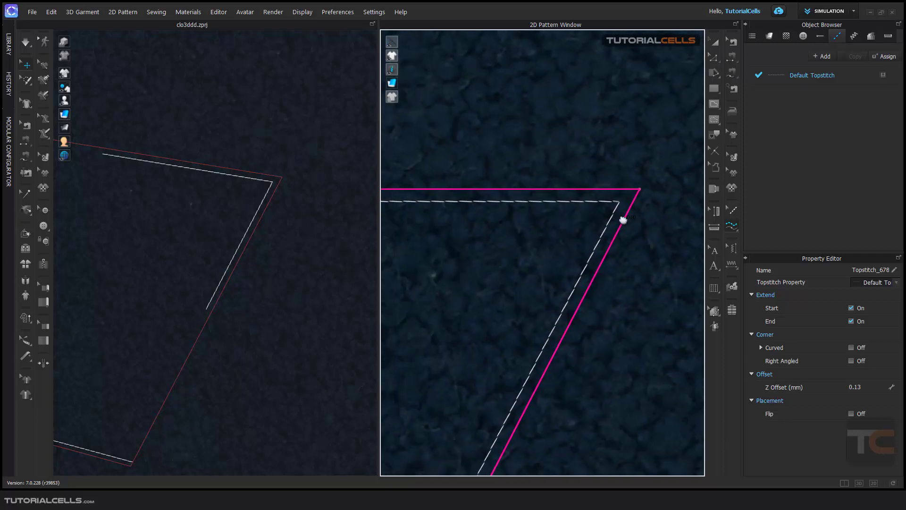
# Step: Examine the shirt's V-neck collar and neckline seam in the 2D pattern and on the avatar
pyautogui.click(731, 228)
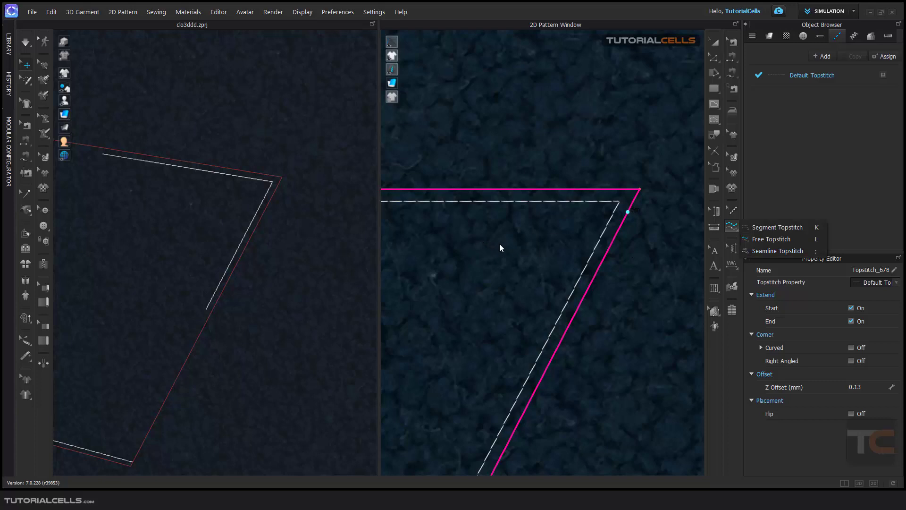
pyautogui.click(778, 183)
pyautogui.scroll(-10, 504, 278)
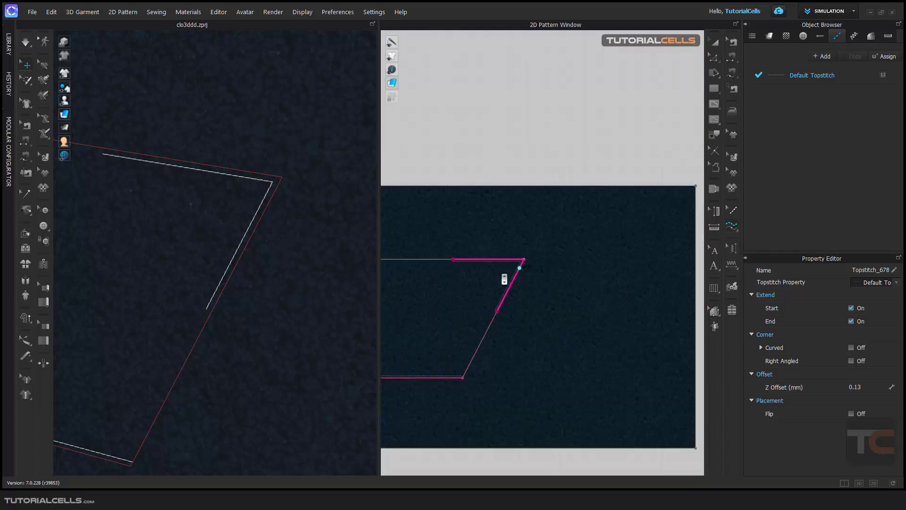
pyautogui.moveTo(486, 283); pyautogui.dragTo(610, 253, button='middle')
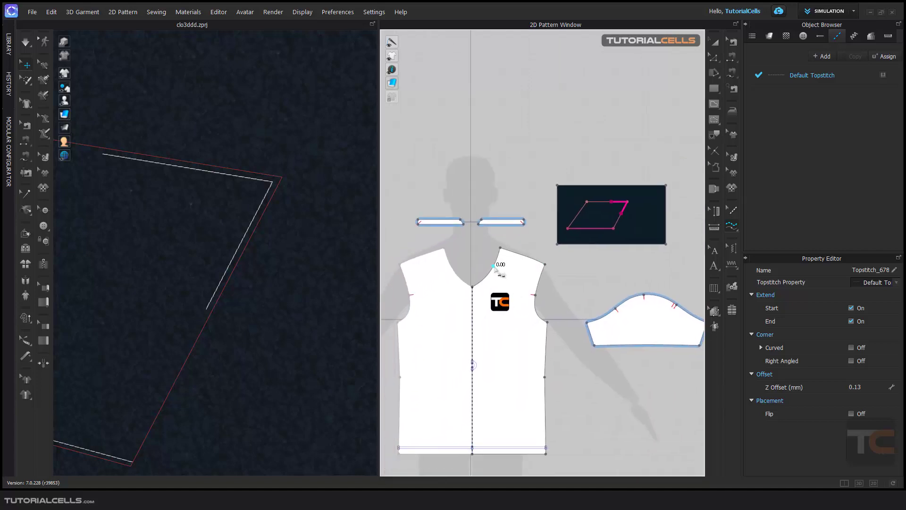
pyautogui.scroll(5, 499, 267)
pyautogui.scroll(5, 279, 255)
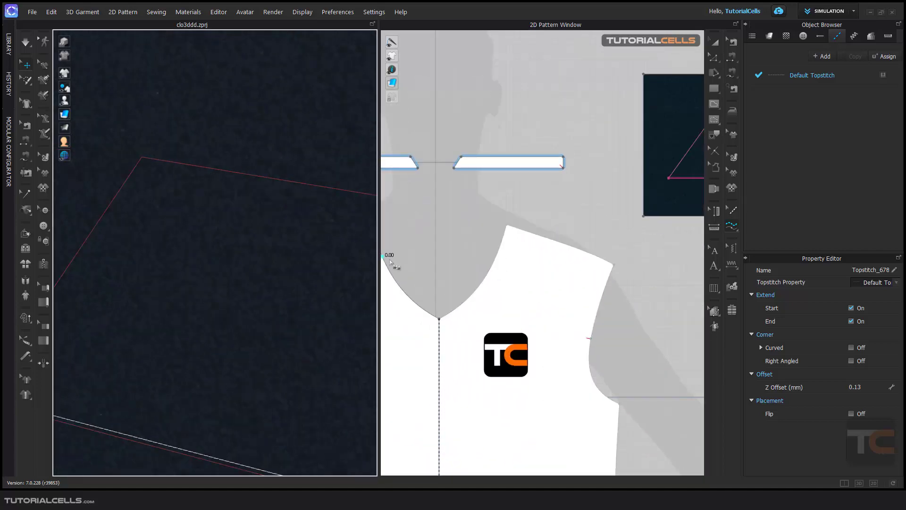
pyautogui.scroll(-5, 279, 254)
pyautogui.scroll(6, 311, 245)
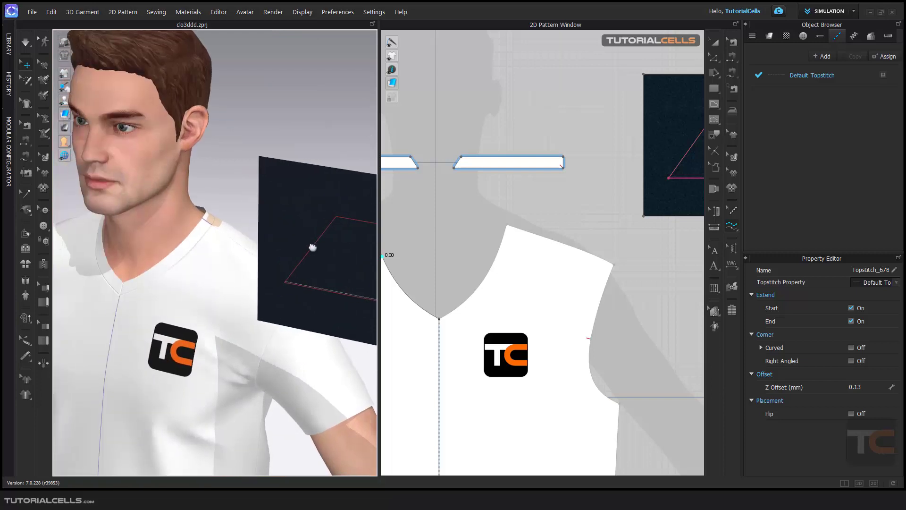
pyautogui.scroll(2, 162, 263)
pyautogui.scroll(4, 283, 239)
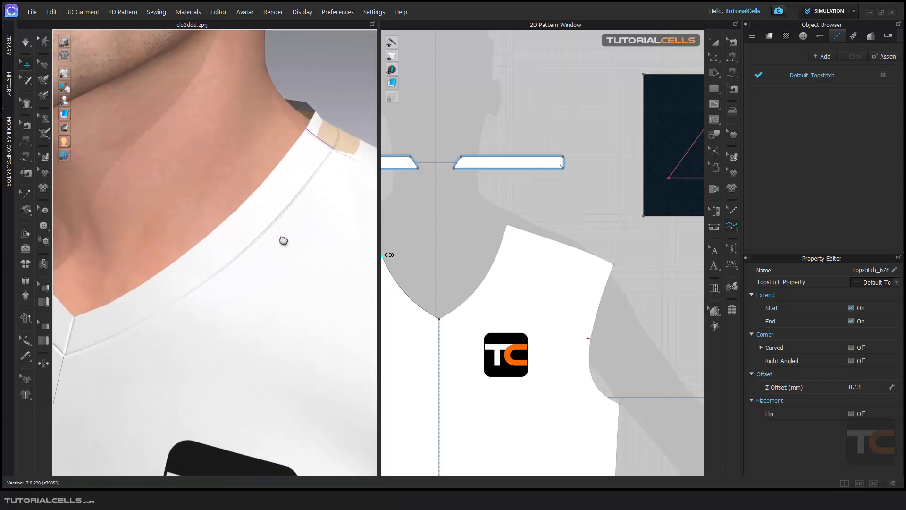
# Step: Try the Cotton_Oxford fabric on the shirt body, and reapply FABRIC 1 to it
pyautogui.click(770, 36)
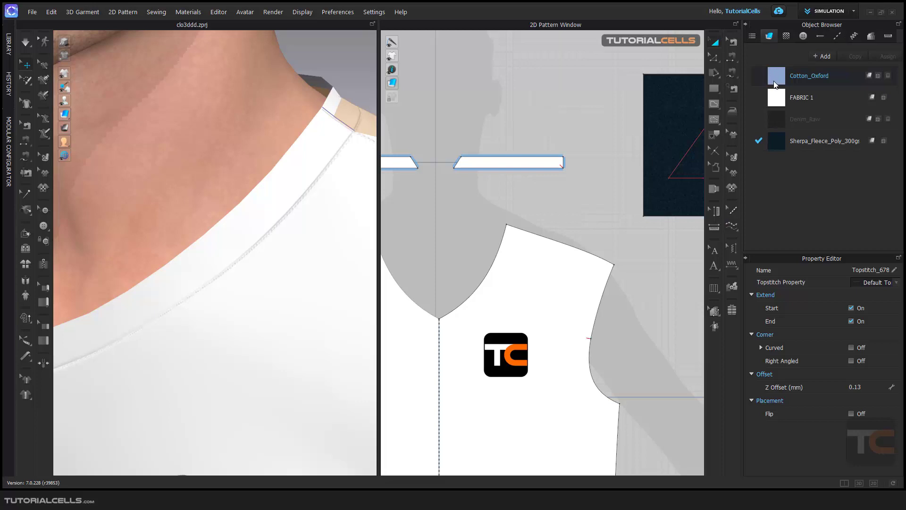
pyautogui.moveTo(775, 85); pyautogui.dragTo(264, 332)
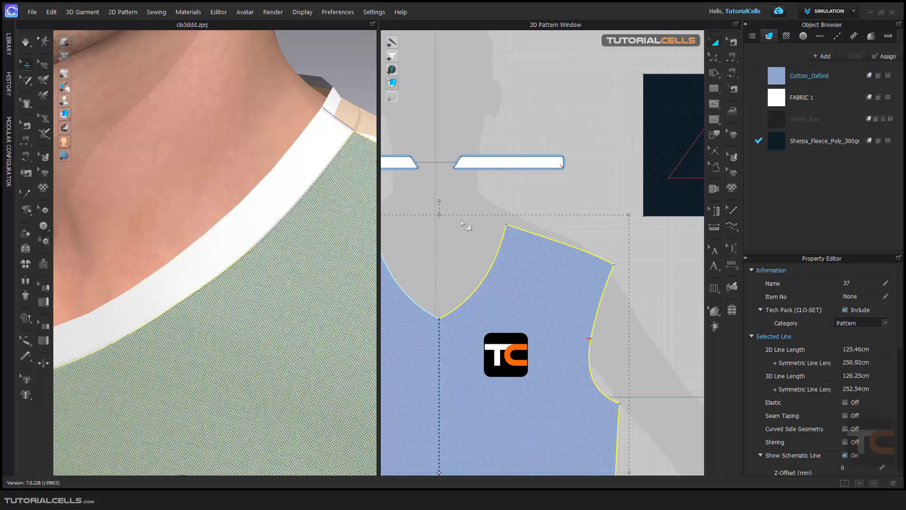
pyautogui.click(262, 211)
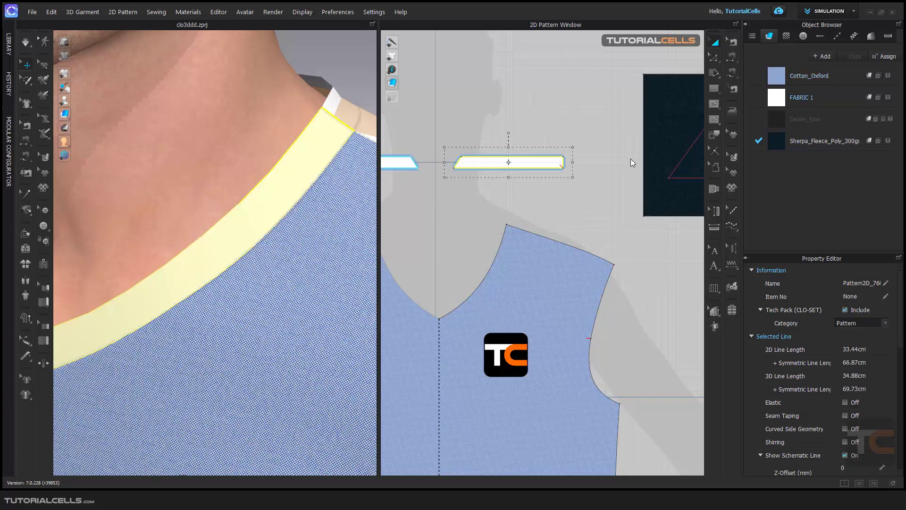
pyautogui.moveTo(776, 97); pyautogui.dragTo(299, 198)
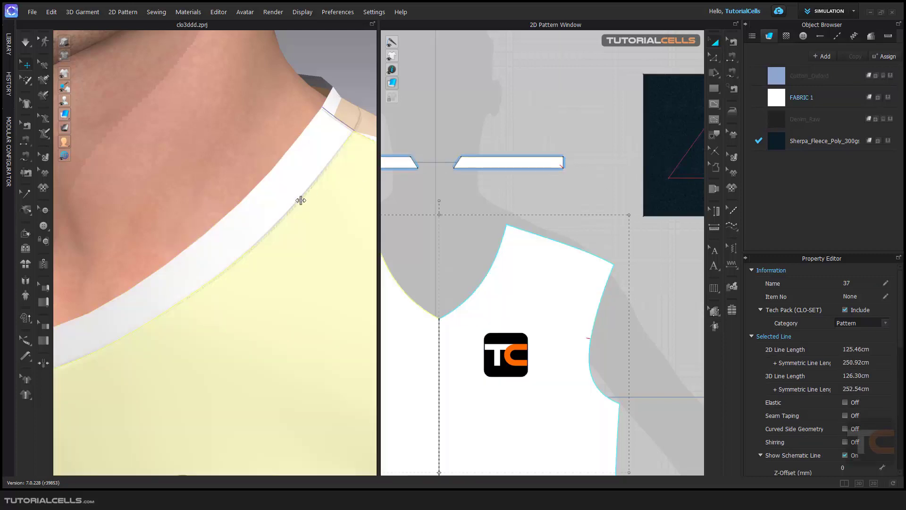
# Step: Change the color of FABRIC 1 to the teal YKK 037 (#007784) and clear the selection
pyautogui.click(811, 98)
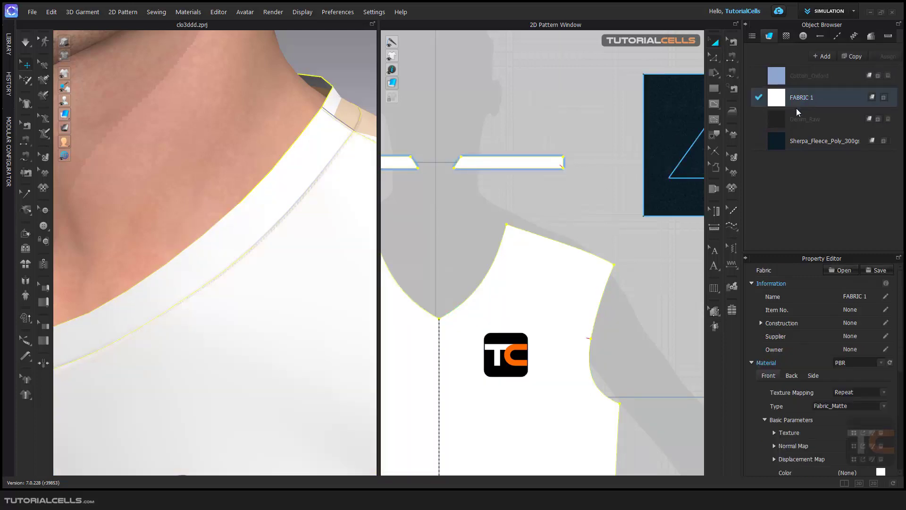
pyautogui.click(880, 472)
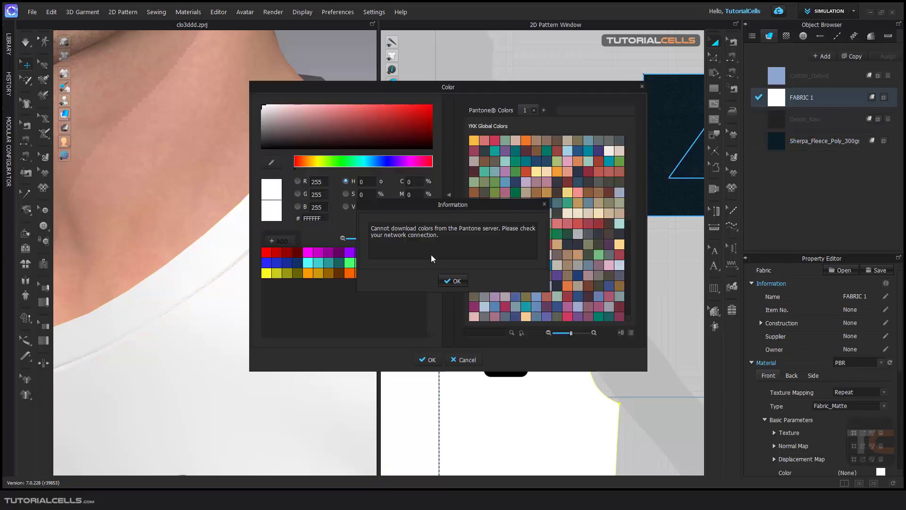
pyautogui.click(453, 281)
pyautogui.click(523, 161)
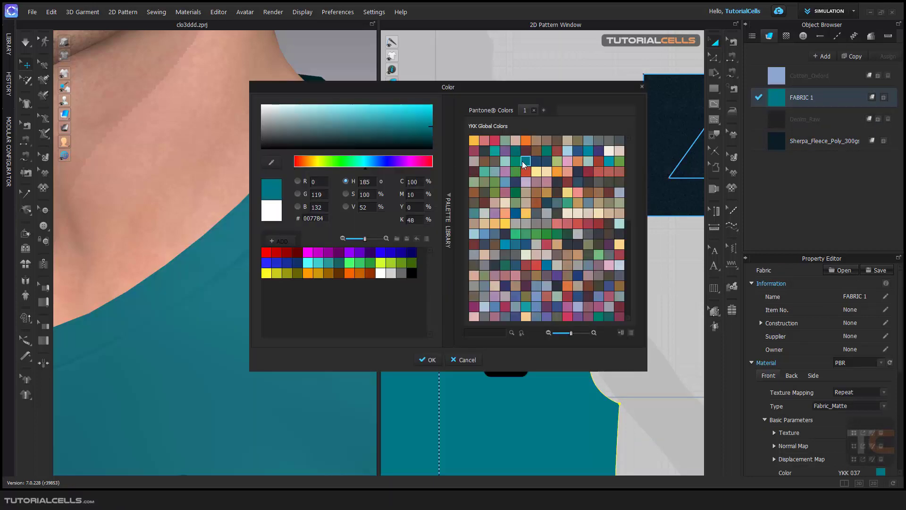
pyautogui.click(431, 360)
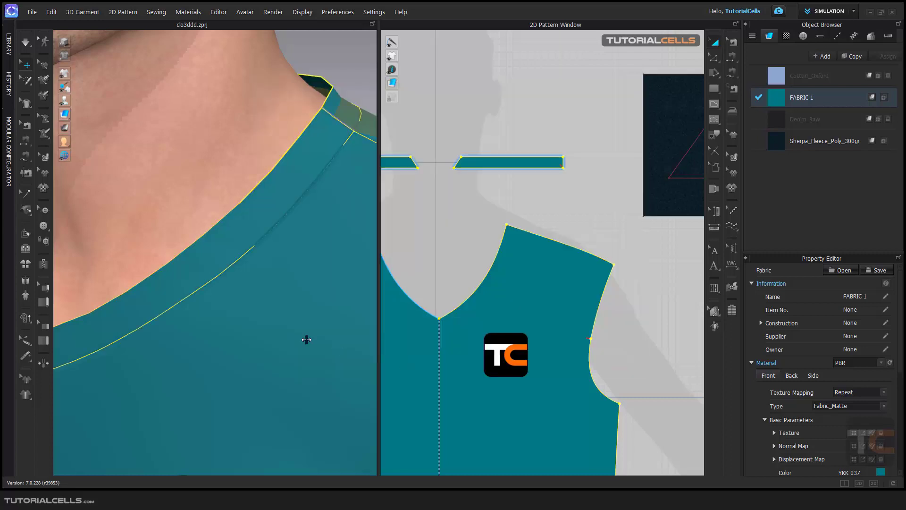
pyautogui.click(324, 67)
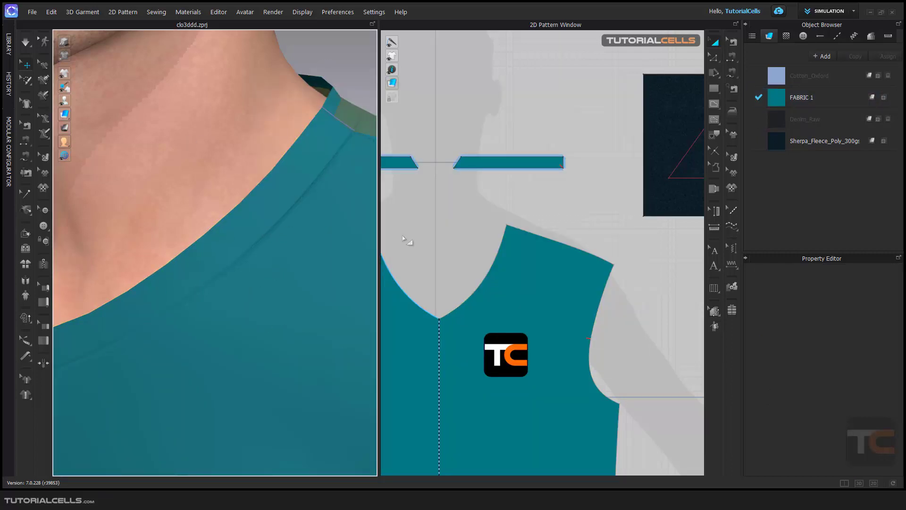
# Step: Add Segment Topstitches along the shirt front's neckline curve and the lower edge of the matching collar band
pyautogui.click(734, 231)
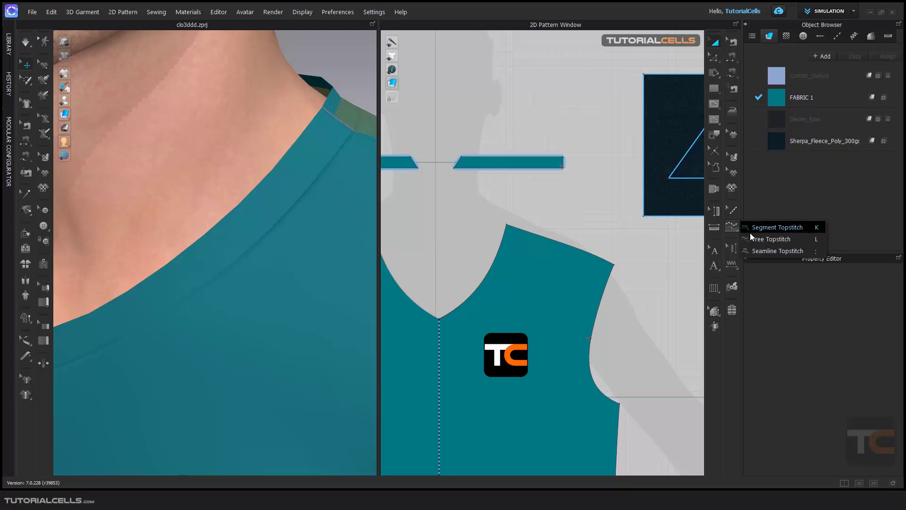
pyautogui.click(764, 227)
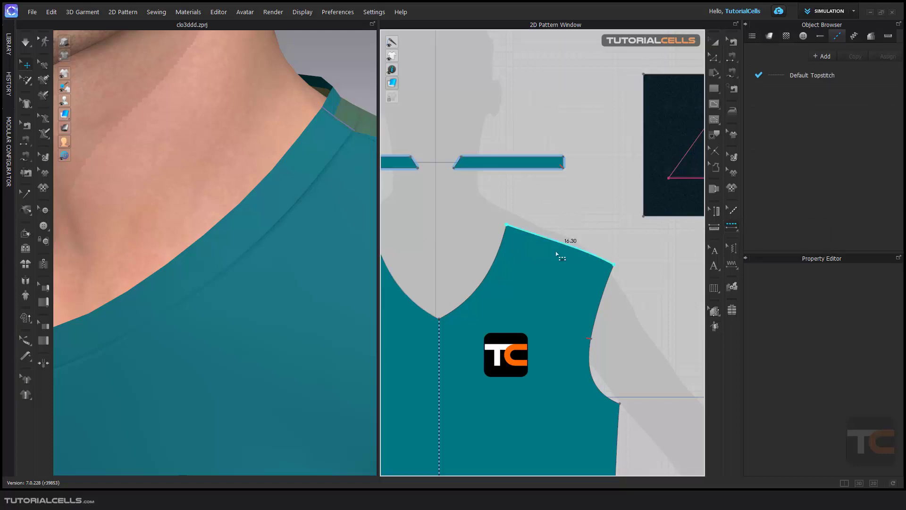
pyautogui.click(498, 261)
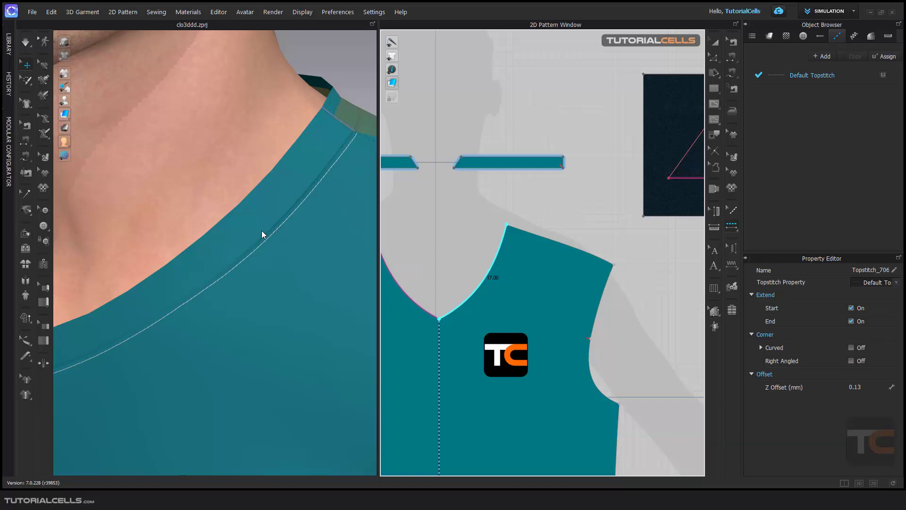
pyautogui.click(538, 170)
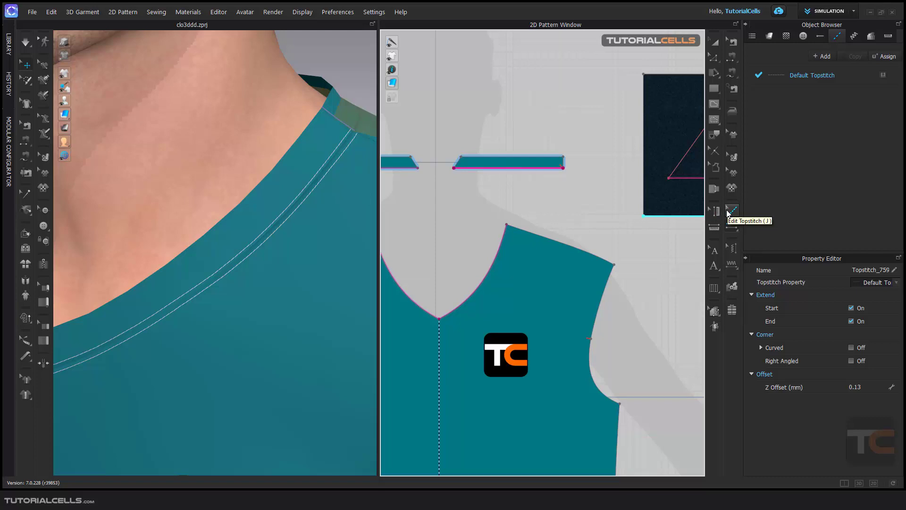
# Step: Delete the segment topstitches from the shirt's neckline curve and collar band
pyautogui.click(731, 227)
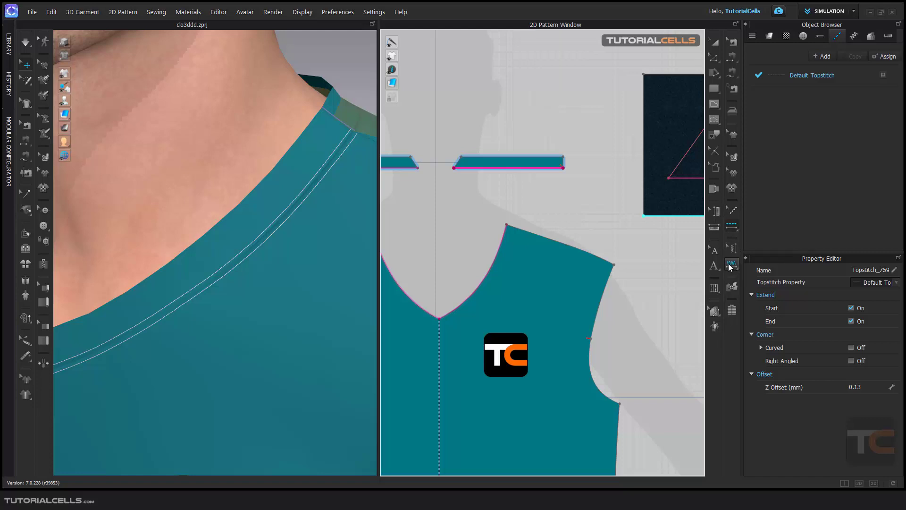
pyautogui.click(730, 229)
pyautogui.press('Delete')
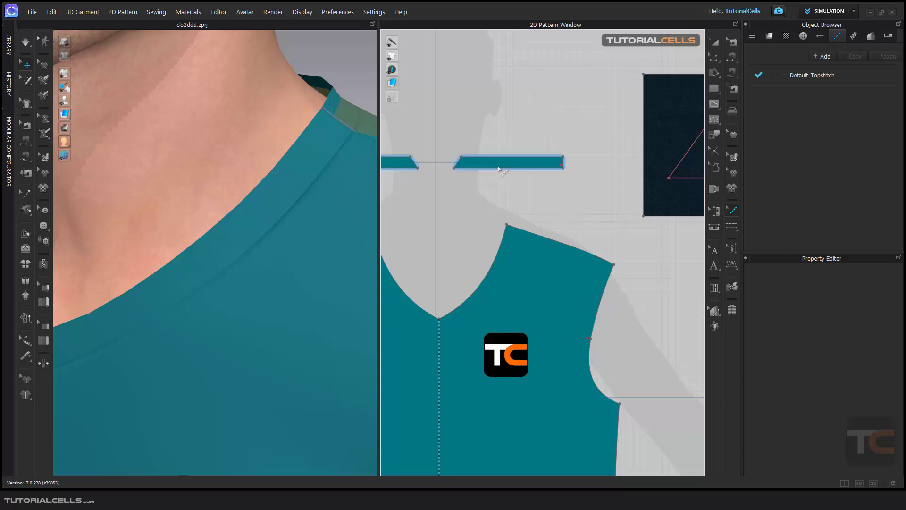
# Step: Add a Seamline Topstitch along the neckline-collar seam, from just below the shoulder point to the V point at center front
pyautogui.click(732, 227)
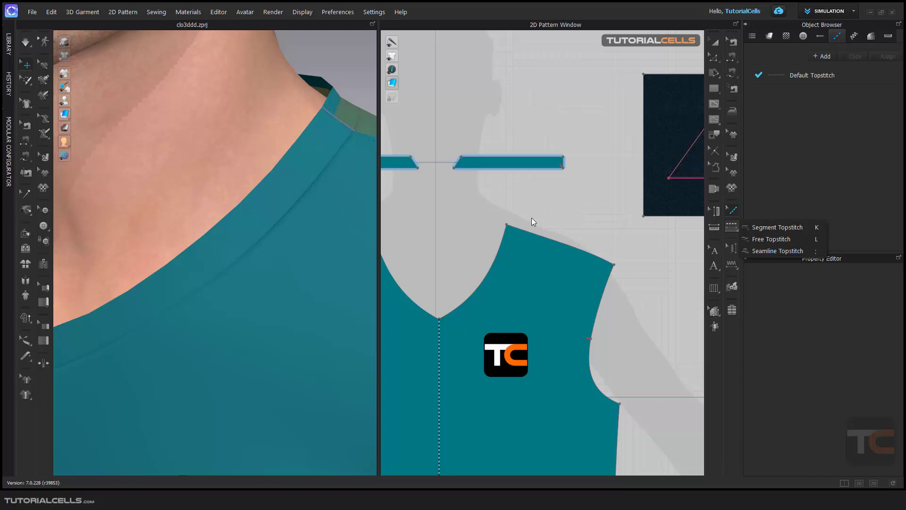
pyautogui.click(759, 250)
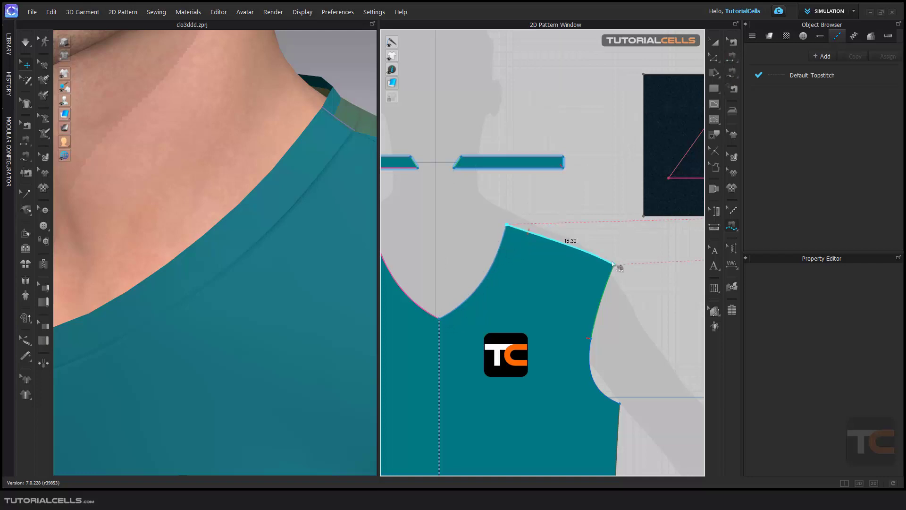
pyautogui.click(507, 226)
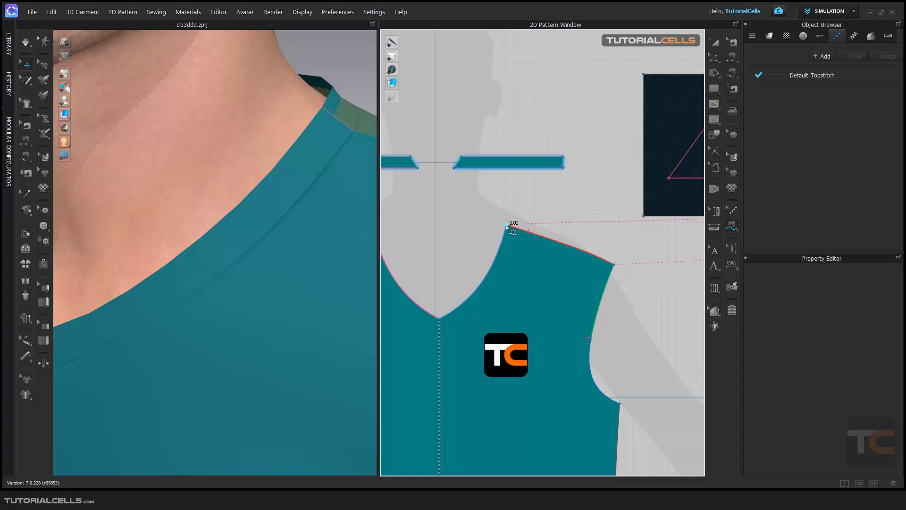
pyautogui.click(611, 269)
pyautogui.click(502, 240)
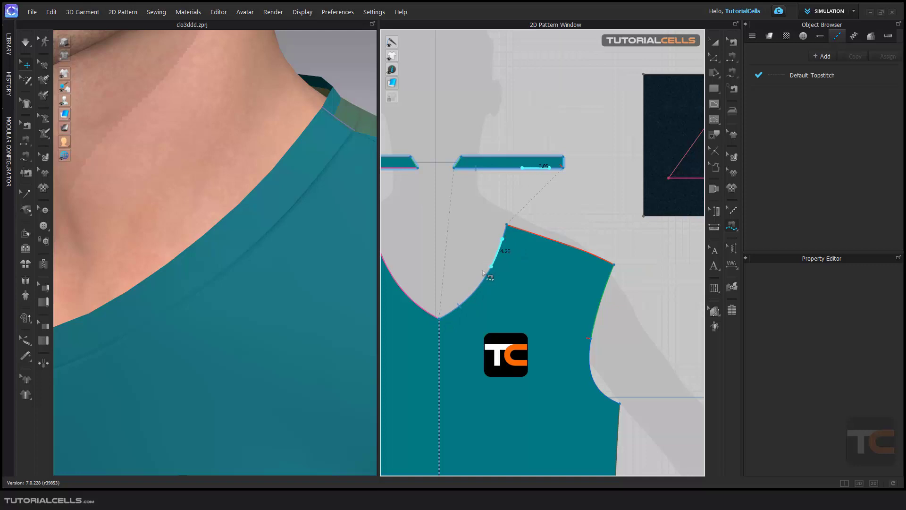
pyautogui.click(439, 321)
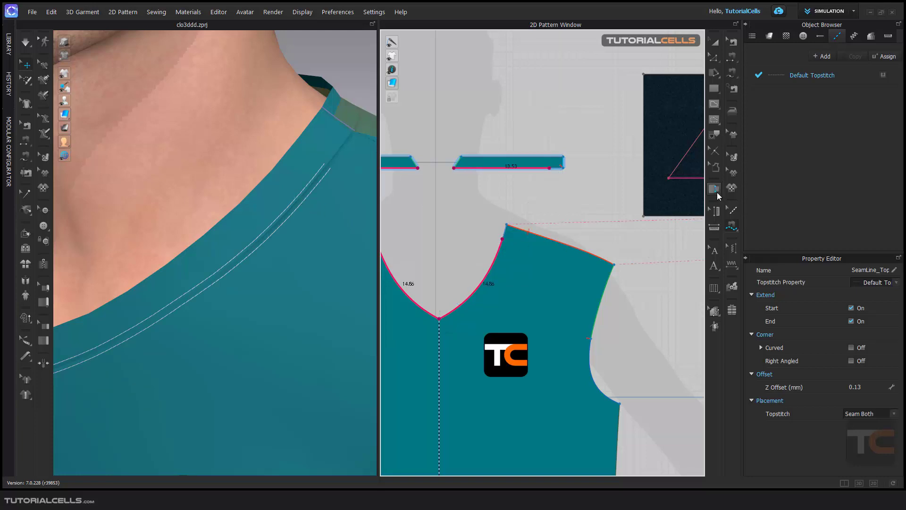
# Step: Extend the shoulder end of the neckline seamline topstitch up to the shoulder point with Edit Topstitch
pyautogui.click(732, 210)
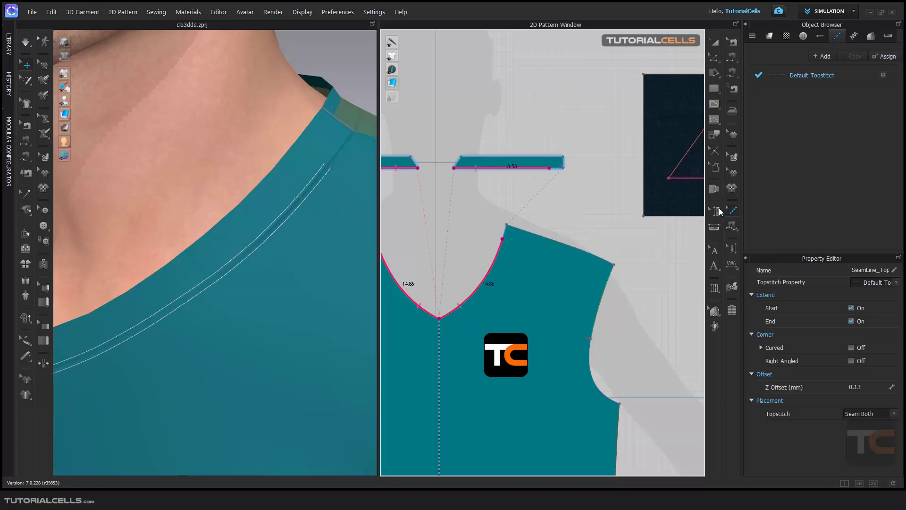
pyautogui.click(506, 233)
pyautogui.click(506, 227)
pyautogui.scroll(-2, 321, 178)
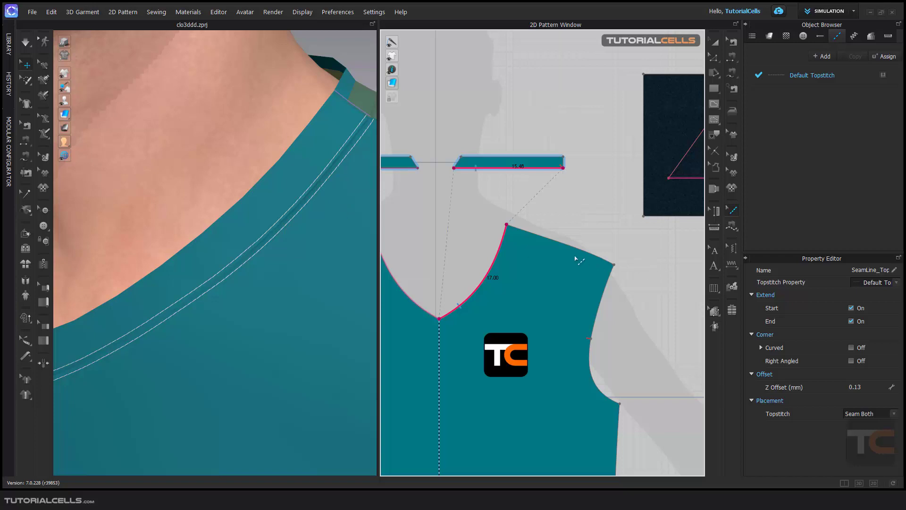
# Step: Select the topstitch on the lower edge of the sample pattern's parallelogram
pyautogui.moveTo(623, 198); pyautogui.dragTo(360, 276, button='middle')
pyautogui.moveTo(361, 277); pyautogui.dragTo(271, 250, button='right')
pyautogui.scroll(2, 570, 220)
pyautogui.scroll(4, 567, 218)
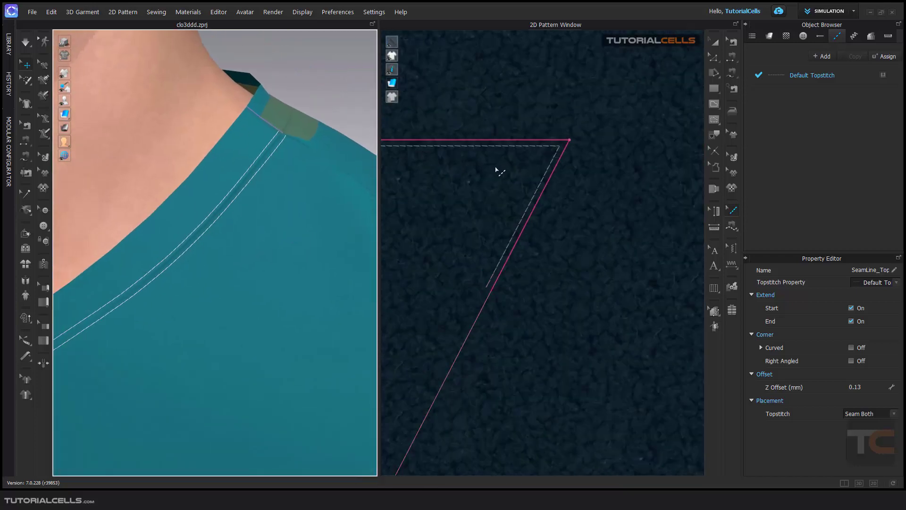
pyautogui.scroll(-4, 508, 310)
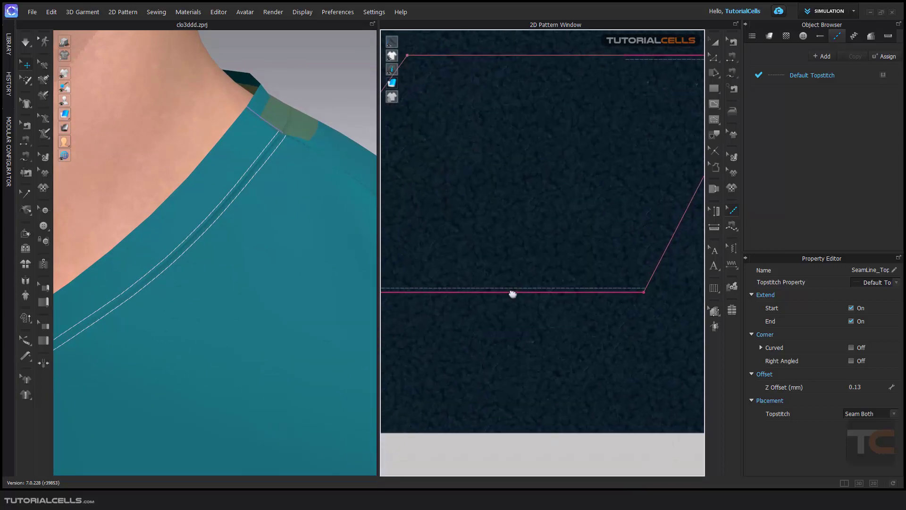
pyautogui.scroll(-3, 583, 289)
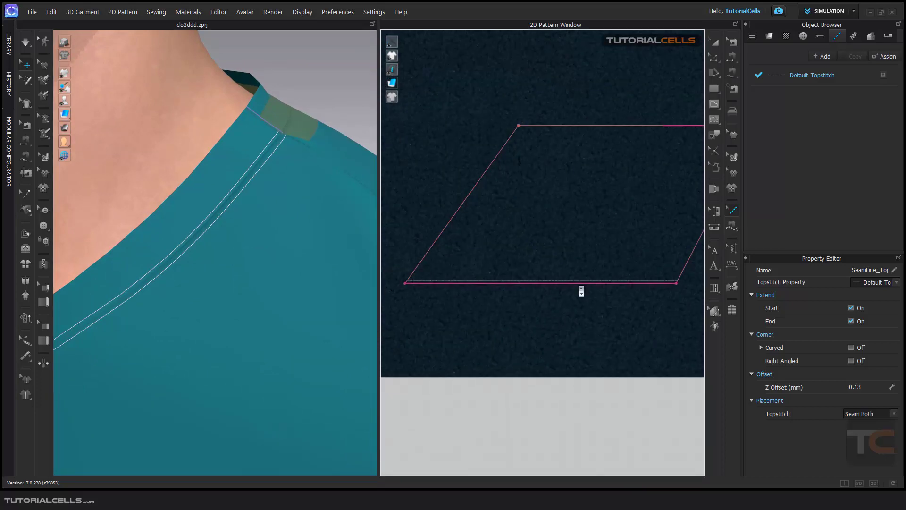
pyautogui.click(568, 286)
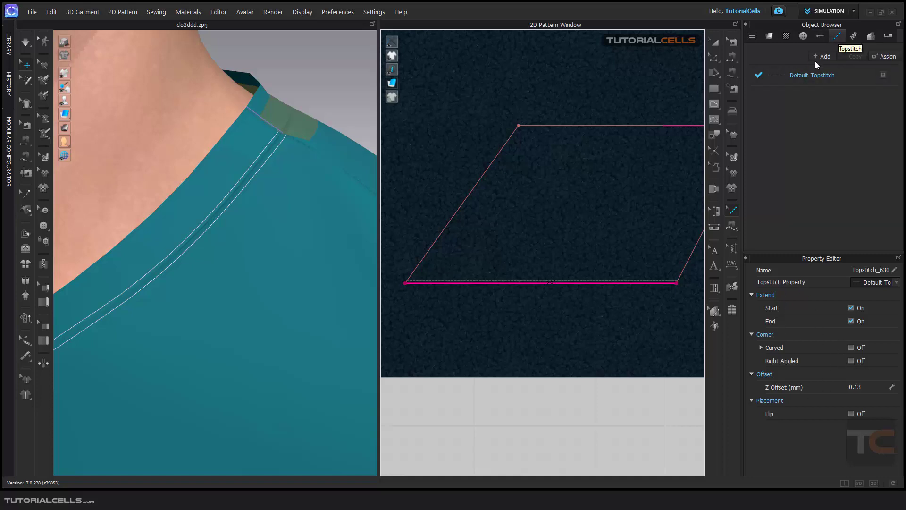
# Step: Open the Default Topstitch style's properties and enlarge the property area to show more of its settings
pyautogui.click(798, 77)
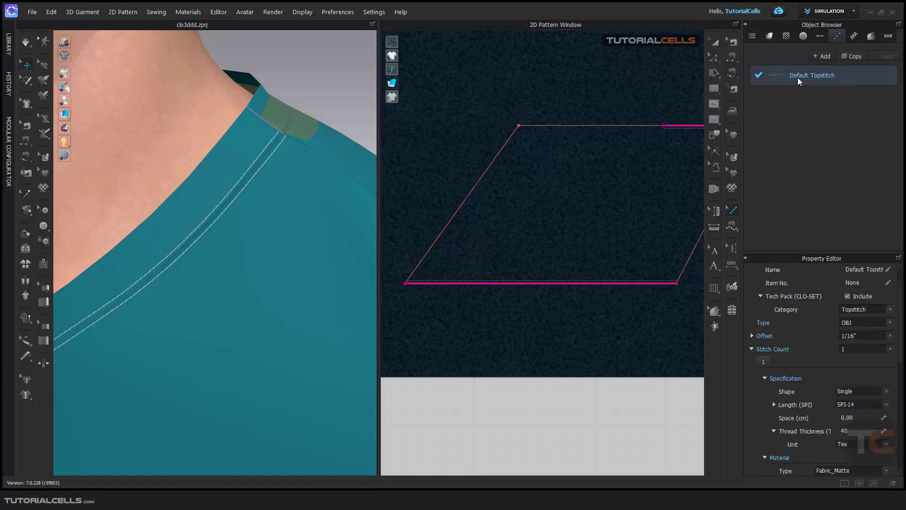
pyautogui.click(774, 39)
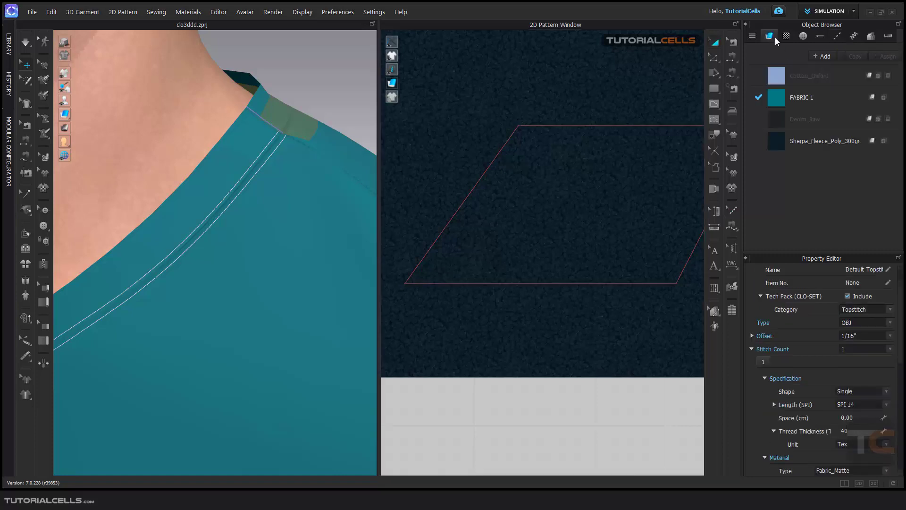
pyautogui.click(836, 37)
pyautogui.doubleClick(815, 77)
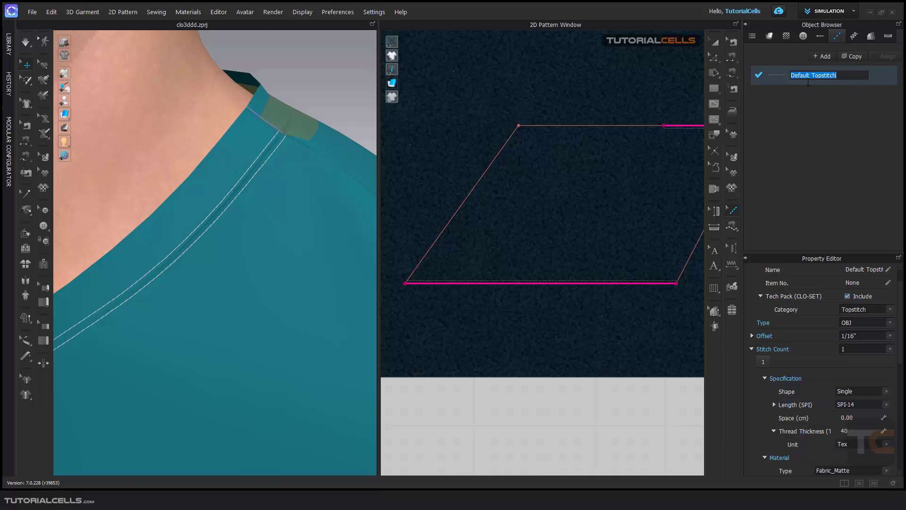
pyautogui.click(795, 89)
pyautogui.moveTo(823, 254); pyautogui.dragTo(824, 198)
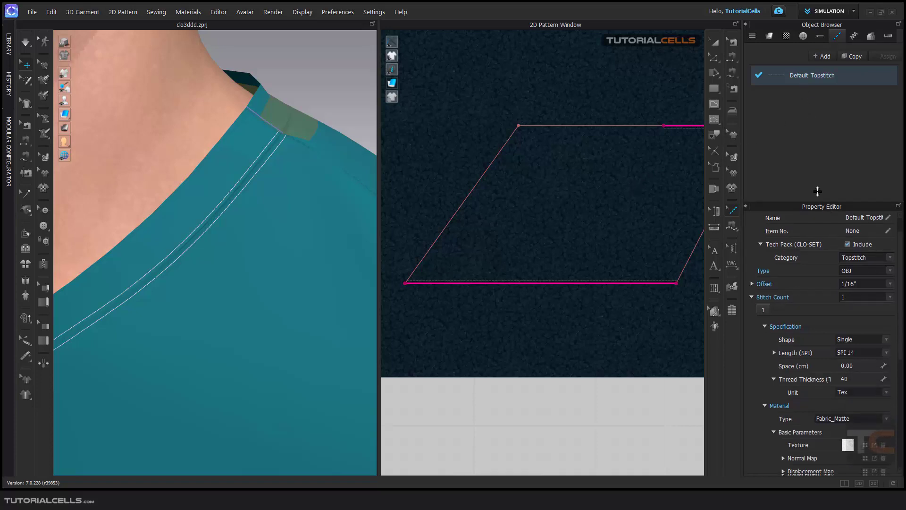
pyautogui.moveTo(901, 248)
pyautogui.mouseDown()
pyautogui.moveTo(903, 353)
pyautogui.moveTo(904, 231)
pyautogui.mouseUp()
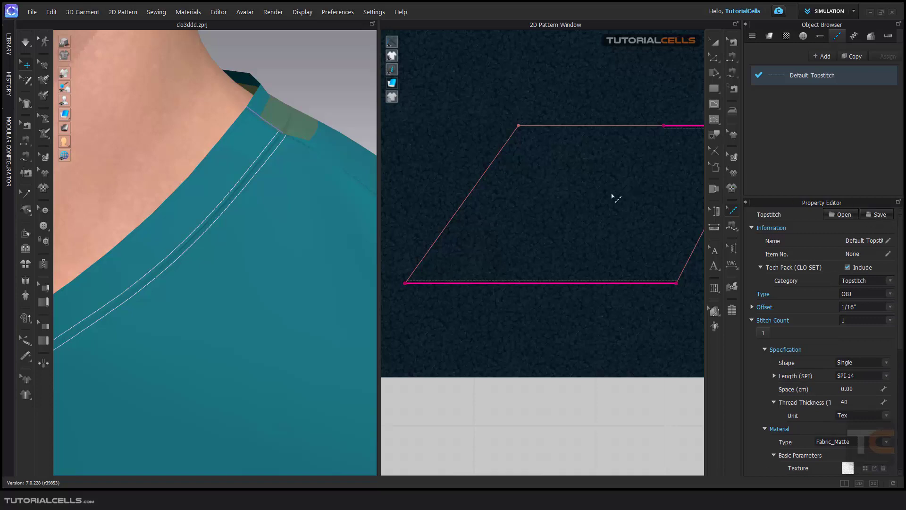
# Step: Try the parallelogram's lower-edge topstitch with the End extension off, inspect both corners, and turn the extension back on
pyautogui.click(583, 283)
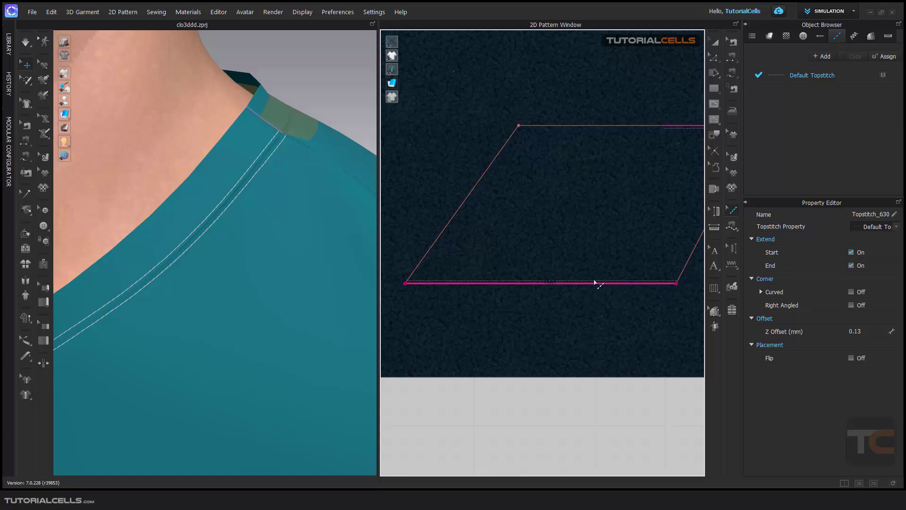
pyautogui.scroll(3, 410, 286)
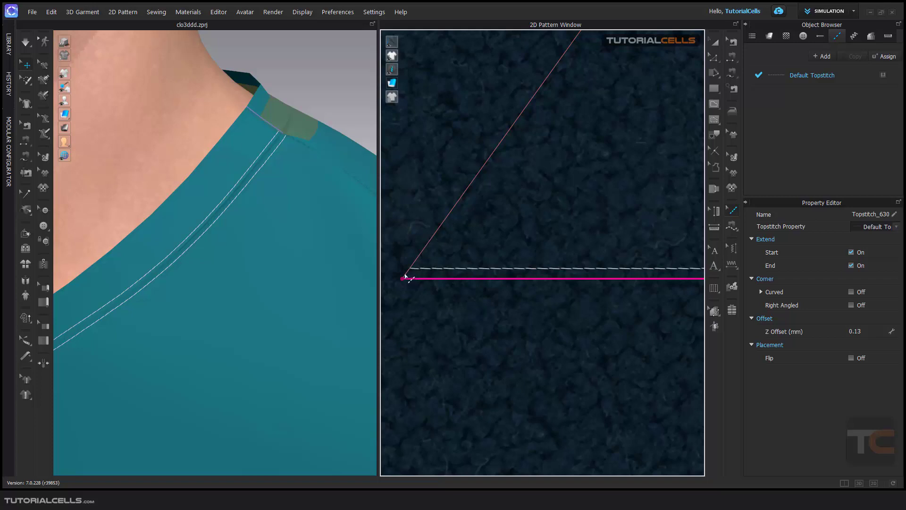
pyautogui.click(851, 265)
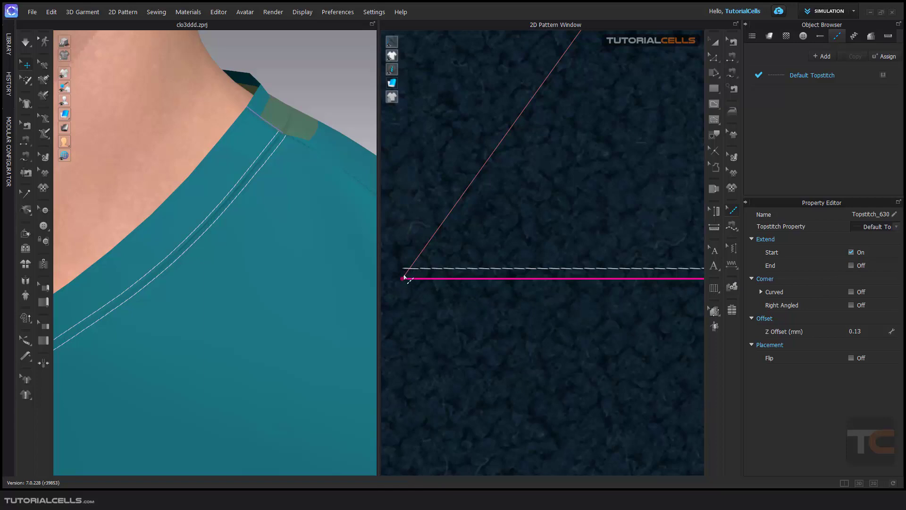
pyautogui.scroll(-2, 547, 250)
pyautogui.moveTo(547, 250); pyautogui.dragTo(663, 299, button='right')
pyautogui.scroll(3, 604, 298)
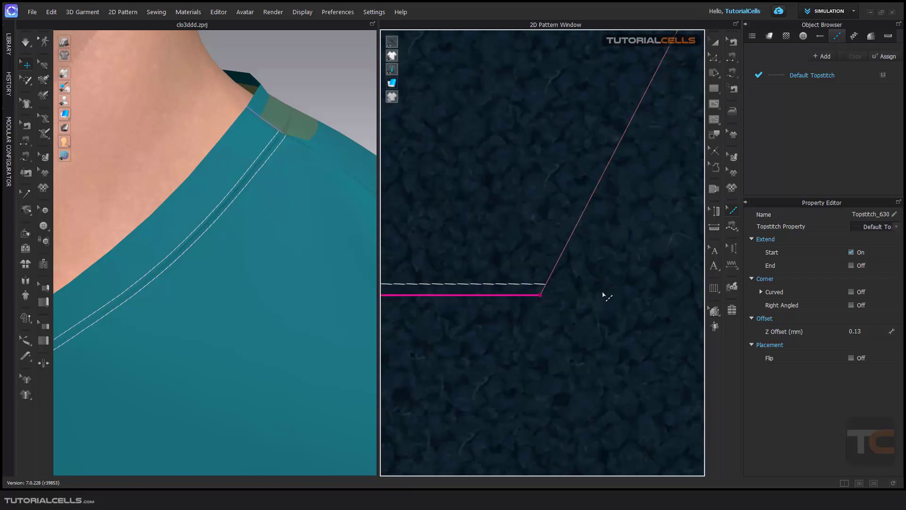
pyautogui.click(851, 253)
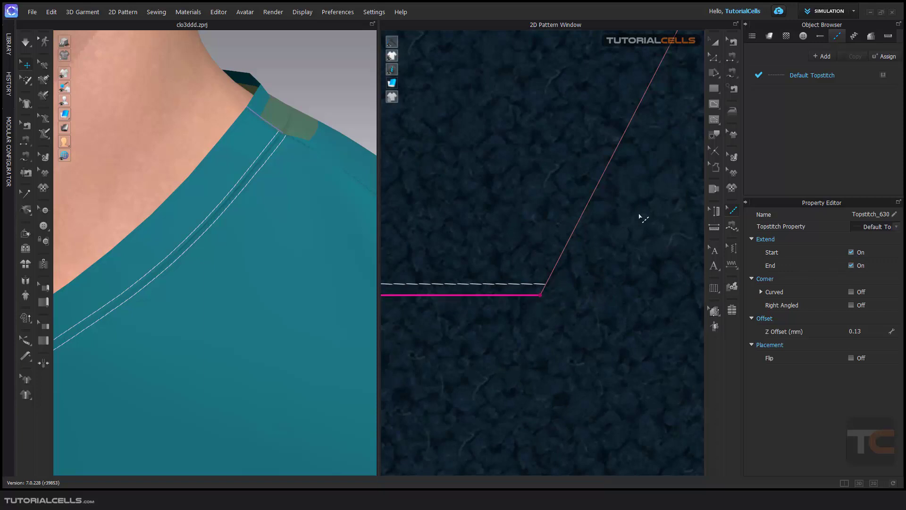
# Step: Try a curved corner with a length of 7 mm on the parallelogram's upper-right topstitch, and turn the Curved option off again
pyautogui.moveTo(639, 217); pyautogui.dragTo(554, 440, button='middle')
pyautogui.moveTo(570, 213); pyautogui.dragTo(465, 453, button='middle')
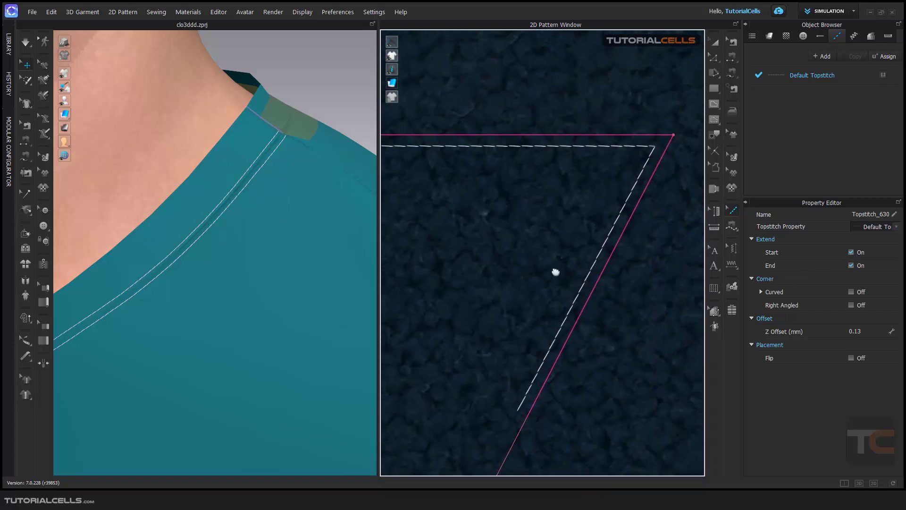
pyautogui.moveTo(556, 272); pyautogui.dragTo(540, 292, button='middle')
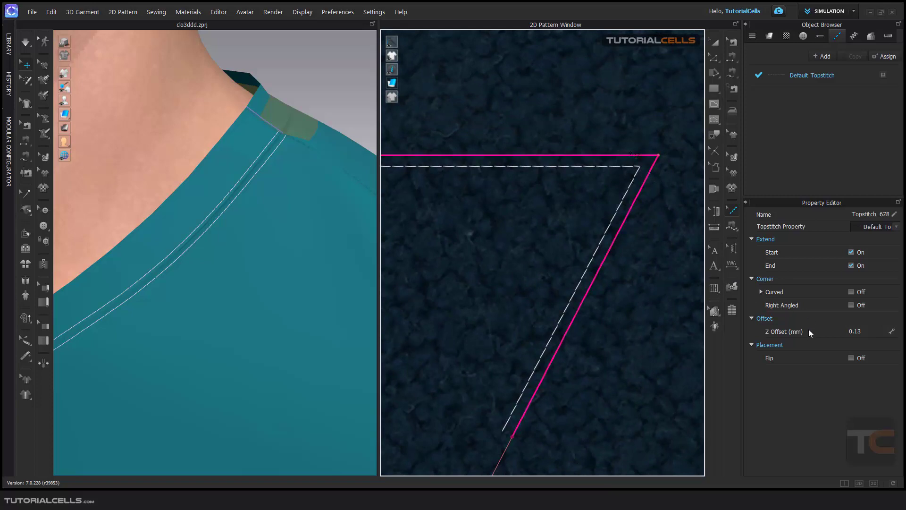
pyautogui.click(851, 292)
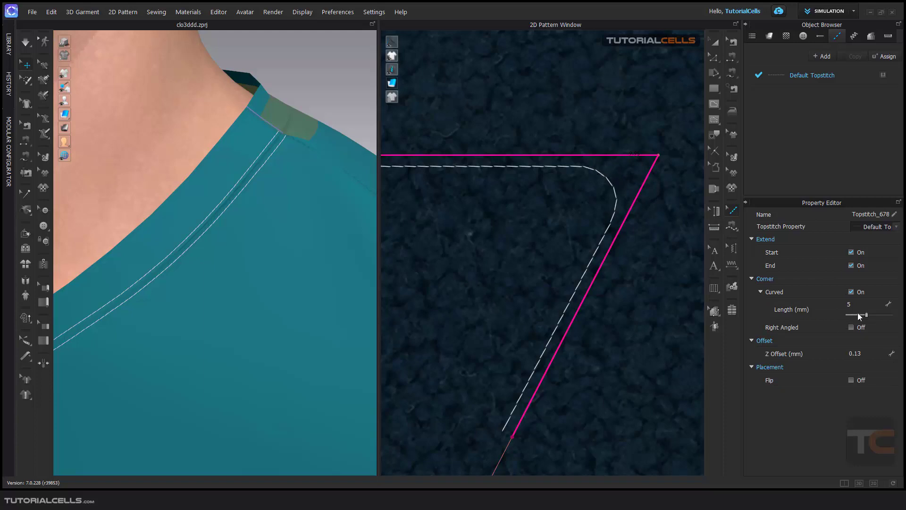
pyautogui.moveTo(872, 315); pyautogui.dragTo(874, 314)
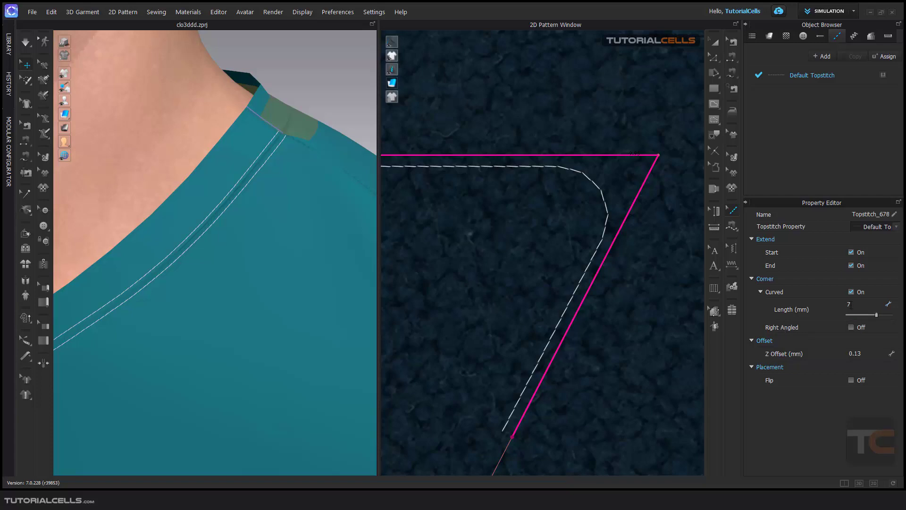
pyautogui.click(851, 292)
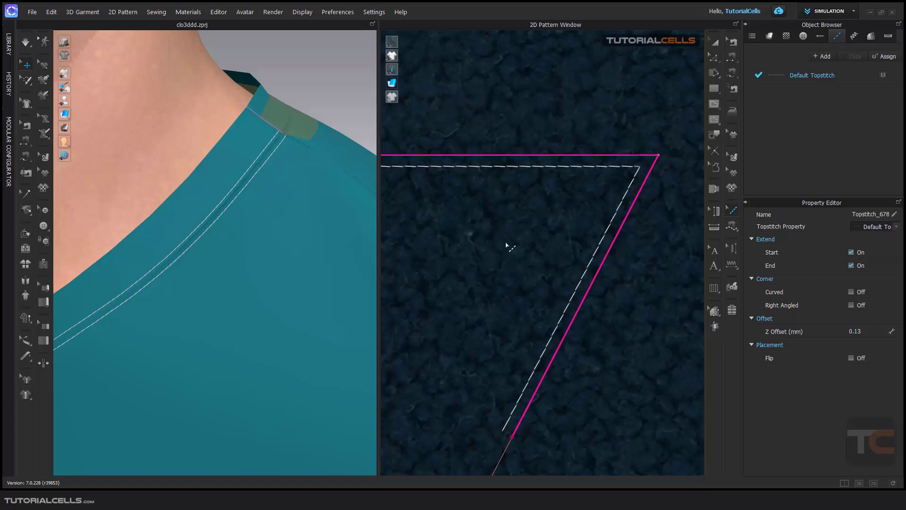
# Step: Add a new topstitch style and select the topstitch around the parallelogram's upper-right corner
pyautogui.click(805, 75)
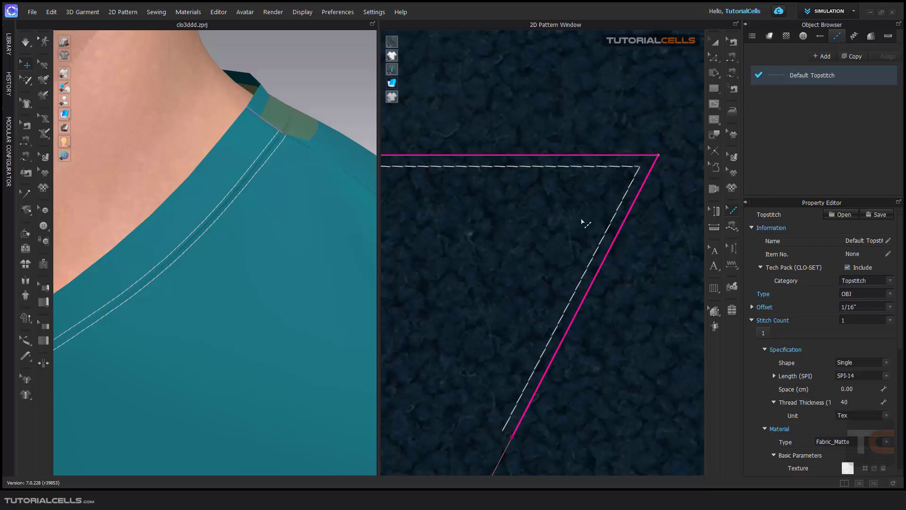
pyautogui.click(821, 56)
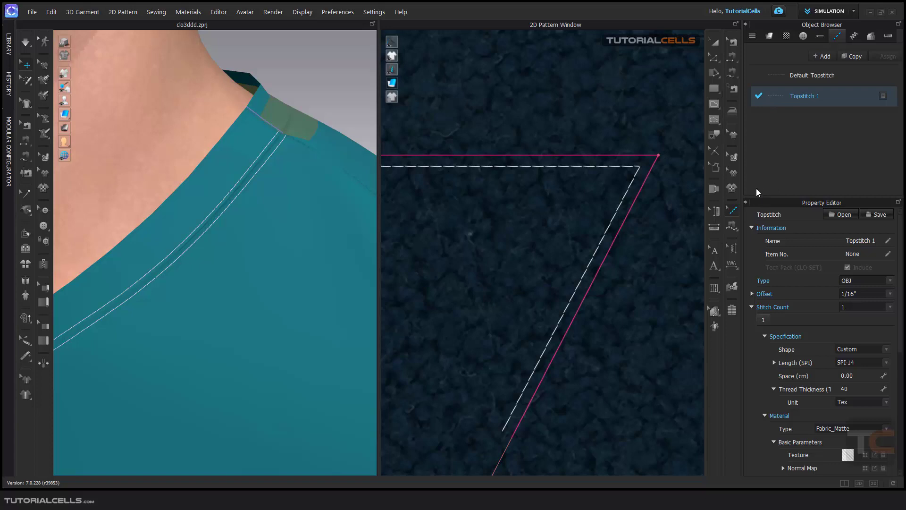
pyautogui.click(649, 176)
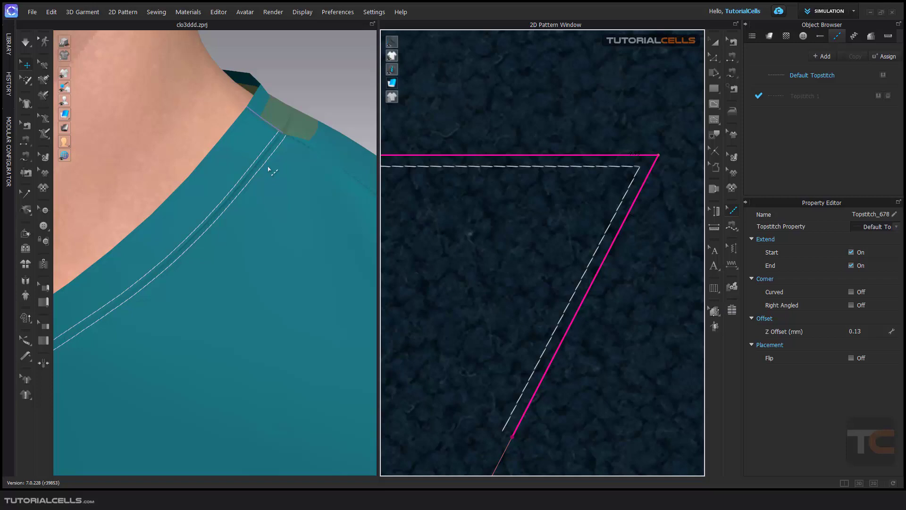
# Step: Try the Flip placement on the parallelogram's upper-right topstitch and turn it off again
pyautogui.moveTo(264, 167); pyautogui.dragTo(269, 210, button='right')
pyautogui.scroll(5, 240, 155)
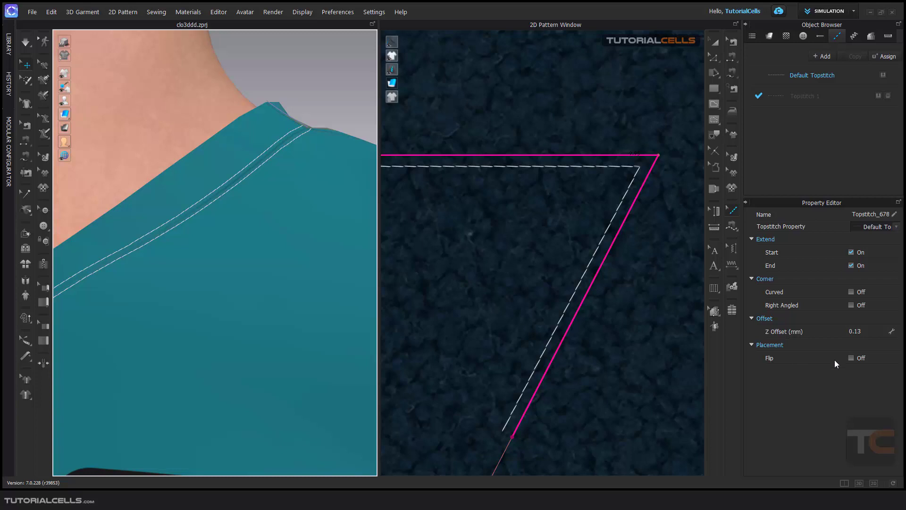
pyautogui.click(851, 358)
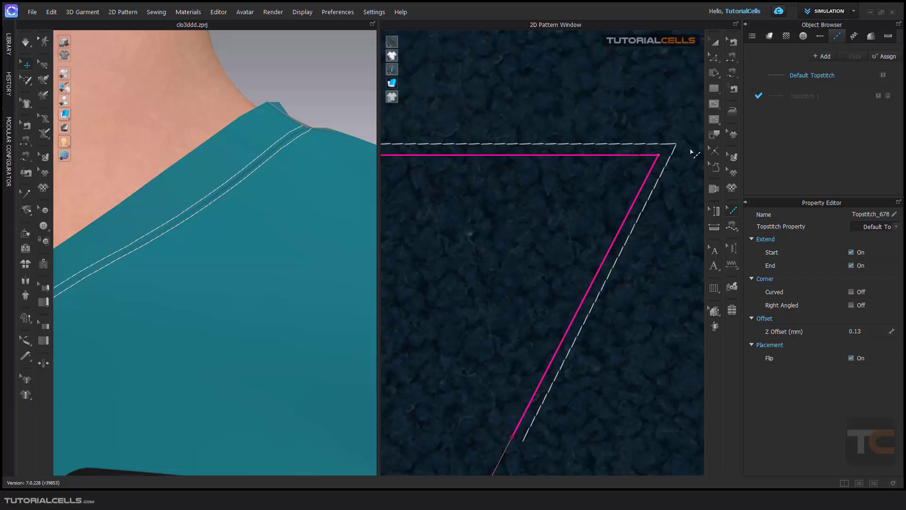
pyautogui.click(853, 359)
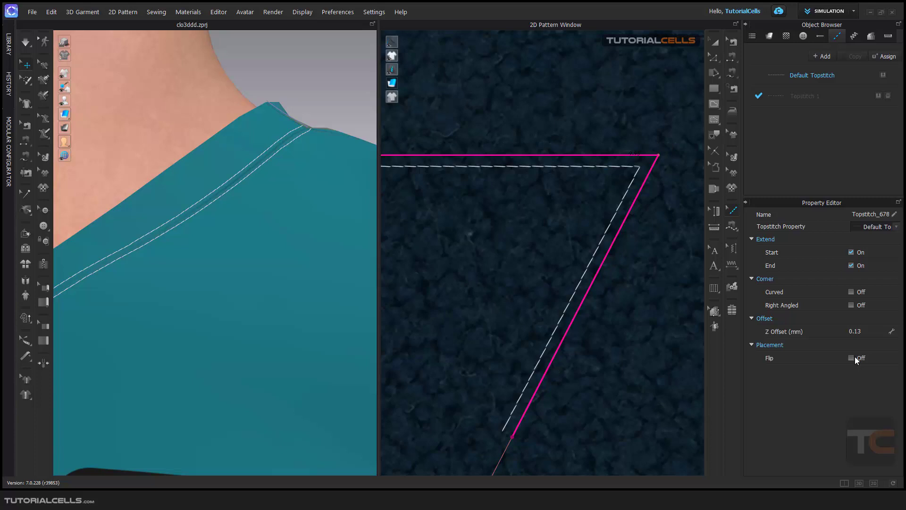
pyautogui.click(852, 359)
pyautogui.click(852, 358)
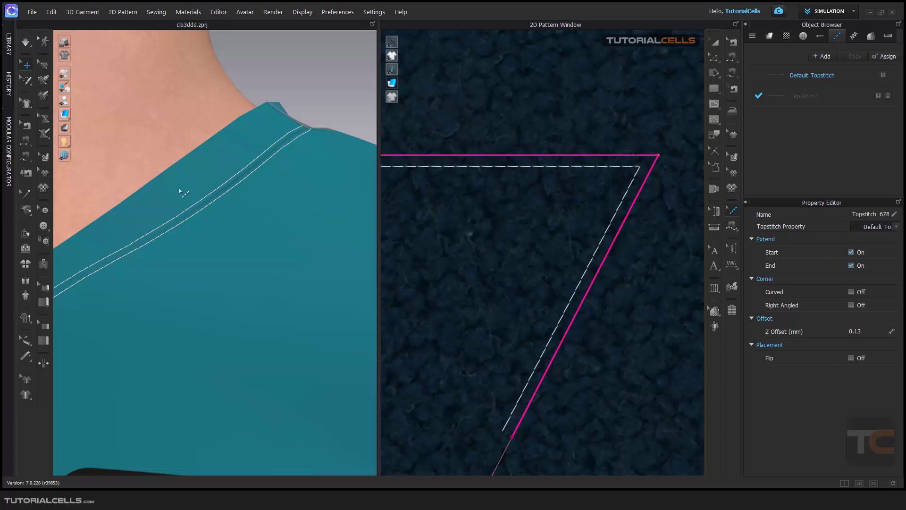
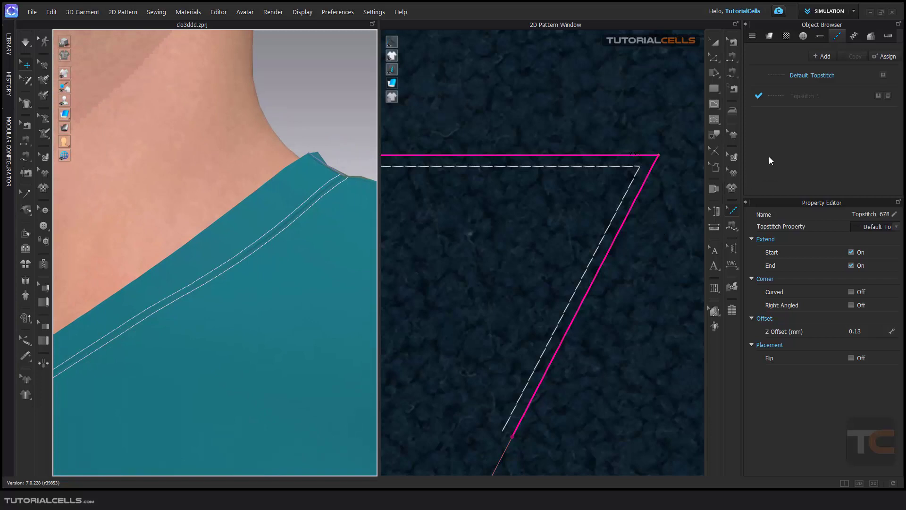
# Step: Open the Topstitch 1 style's properties, review its Type choices, and examine the T-shirt's neckline stitching up close
pyautogui.click(800, 96)
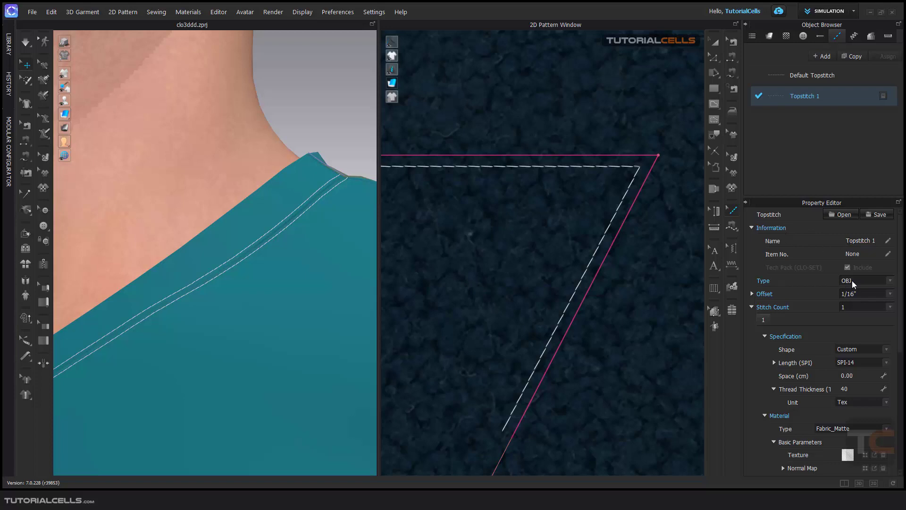
pyautogui.click(890, 281)
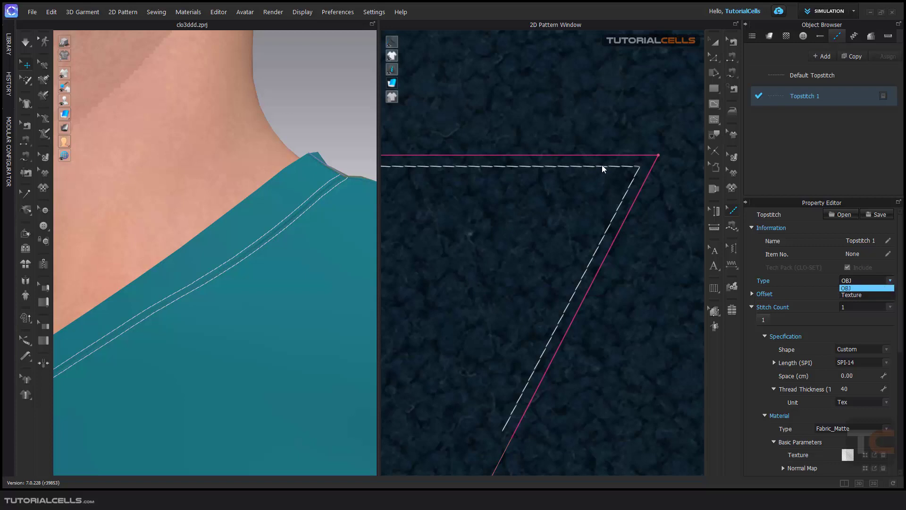
pyautogui.click(793, 284)
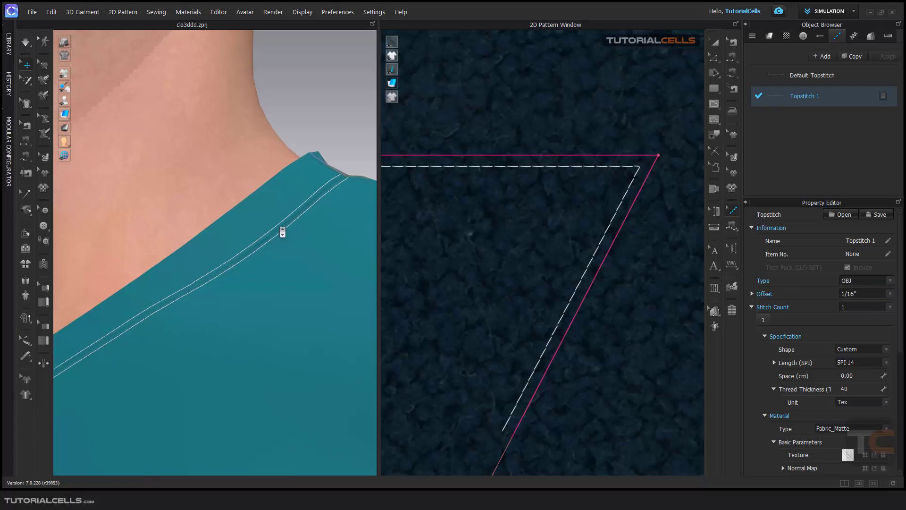
pyautogui.scroll(5, 282, 232)
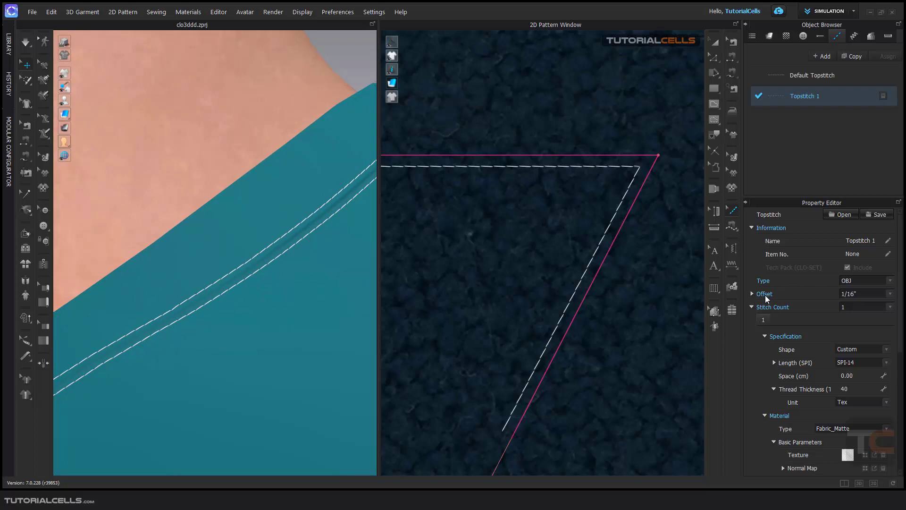
# Step: Set the Topstitch 1 style's offset to 0" and select the parallelogram's upper-right topstitch to check which style it uses
pyautogui.click(878, 294)
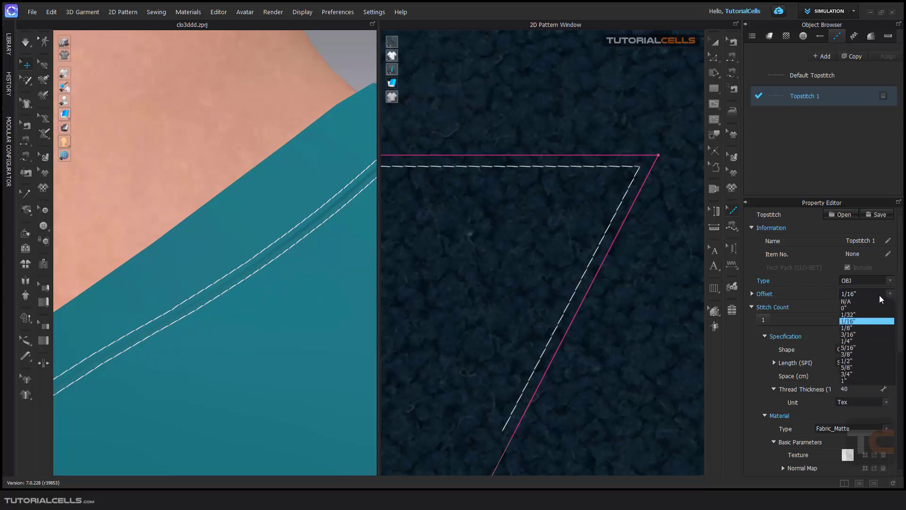
pyautogui.click(856, 322)
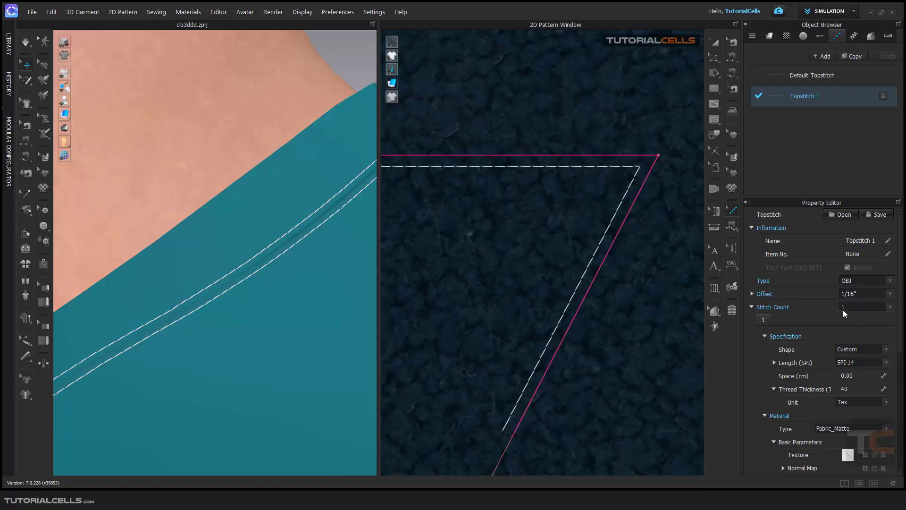
pyautogui.click(876, 293)
pyautogui.click(860, 307)
pyautogui.scroll(2, 639, 193)
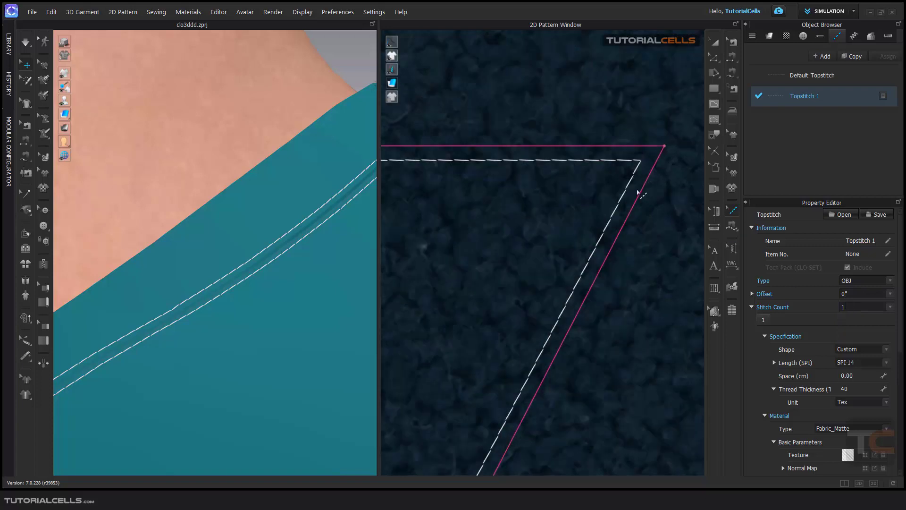
pyautogui.click(632, 170)
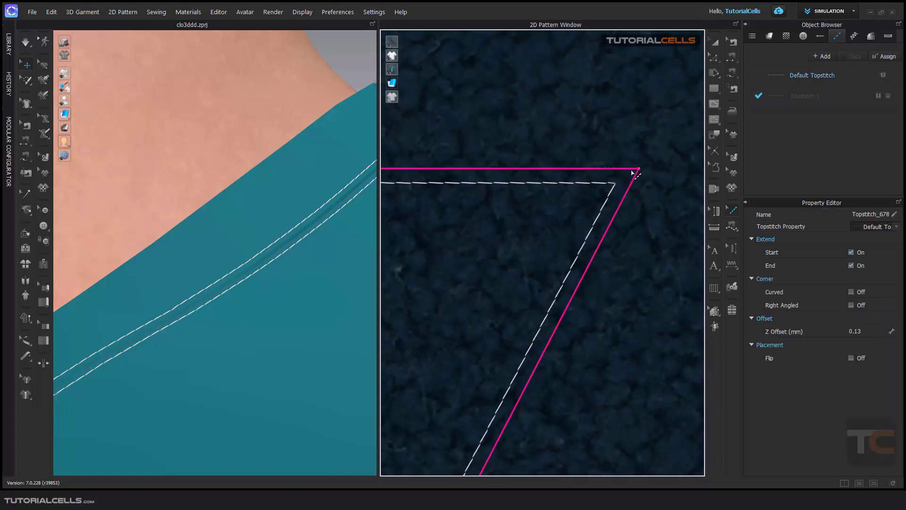
# Step: Delete the Topstitch 1 style
pyautogui.click(797, 99)
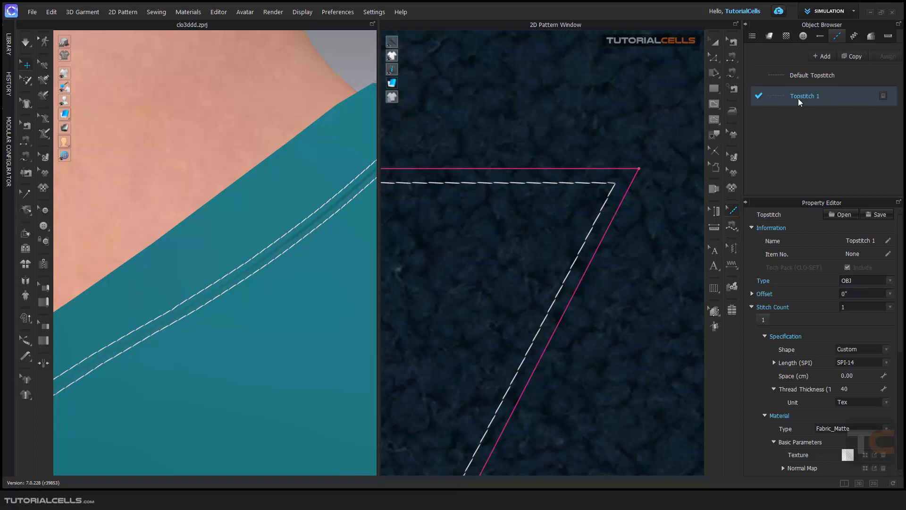
pyautogui.click(800, 77)
pyautogui.click(883, 96)
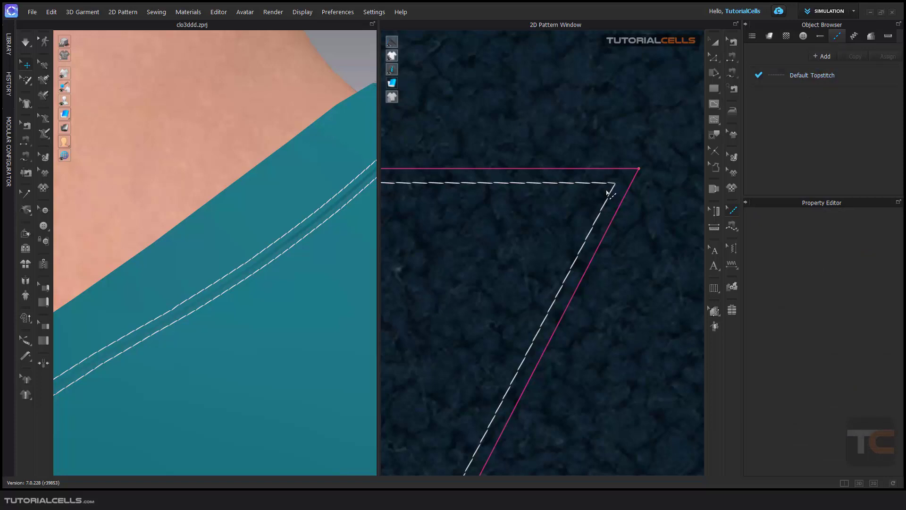
# Step: Try an offset of 0" on the Default Topstitch style, check the 2D display options, and return the offset to 1/16"
pyautogui.click(795, 80)
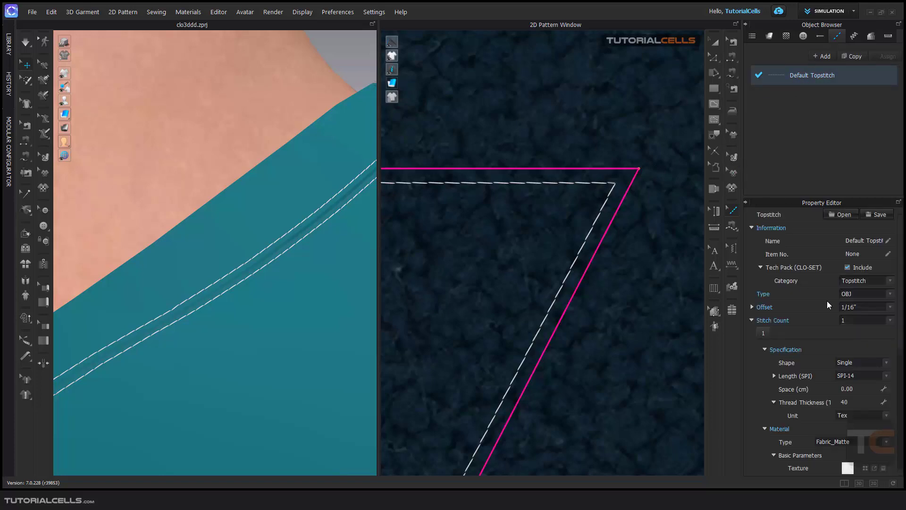
pyautogui.click(867, 306)
pyautogui.click(858, 319)
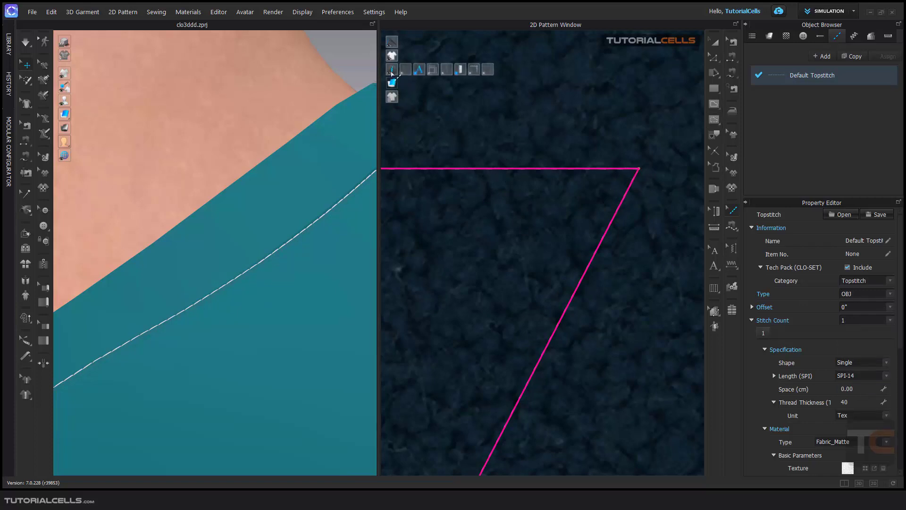
pyautogui.moveTo(397, 44)
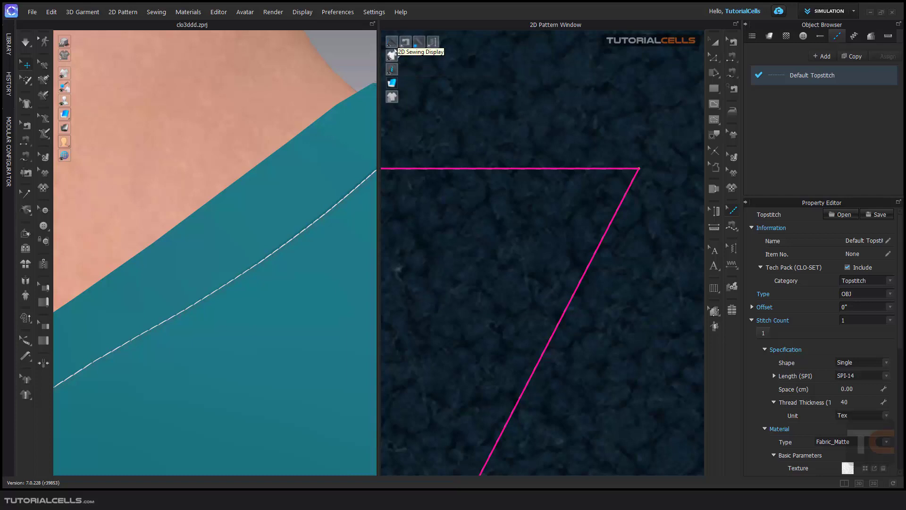
pyautogui.moveTo(395, 60)
pyautogui.click(419, 56)
pyautogui.click(418, 56)
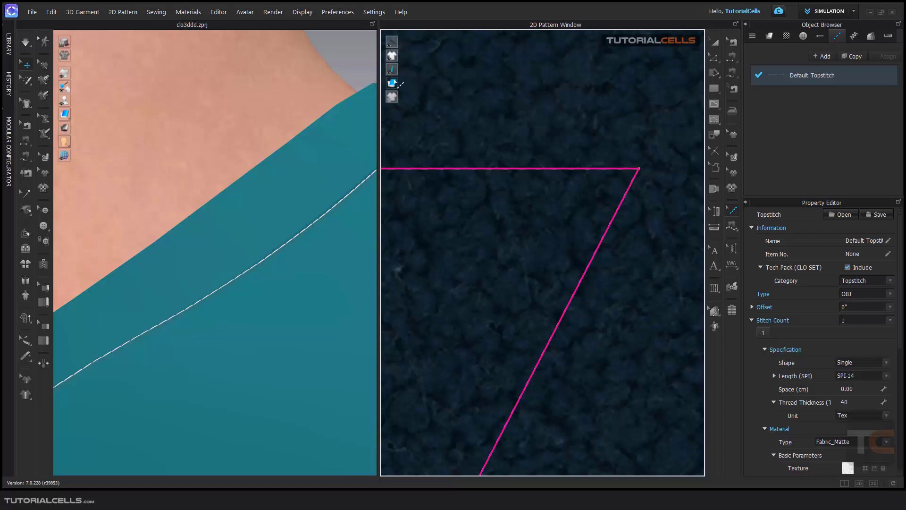
pyautogui.moveTo(395, 85)
pyautogui.click(868, 305)
pyautogui.click(857, 337)
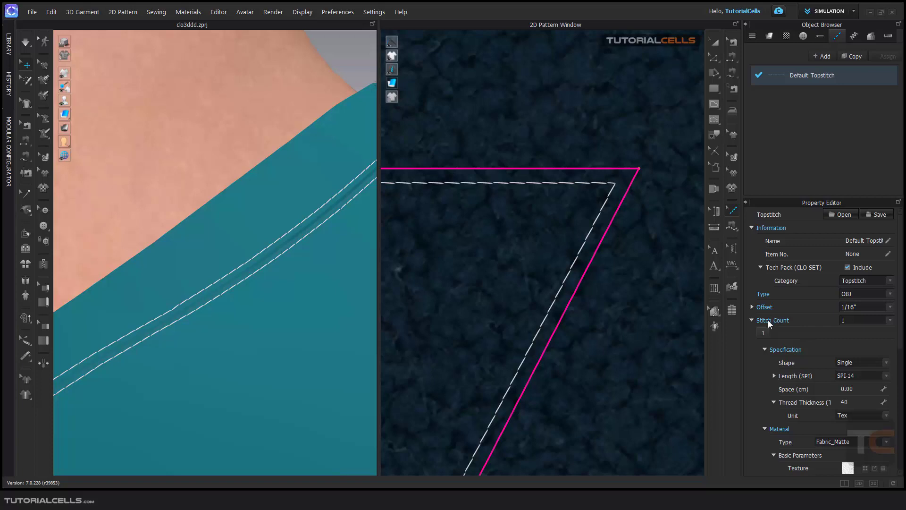
# Step: Try stitch counts of 2 and 3 on the Default Topstitch style, finishing with 2
pyautogui.click(866, 320)
pyautogui.click(864, 336)
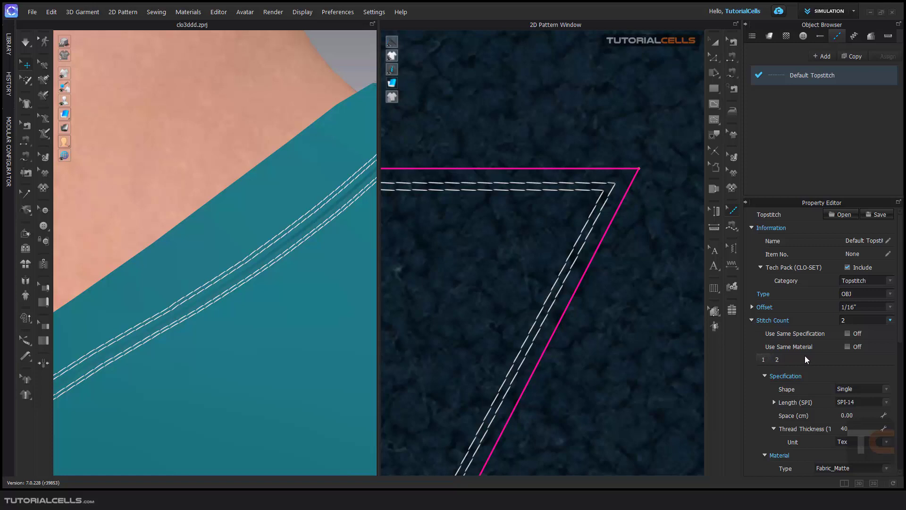
pyautogui.click(882, 320)
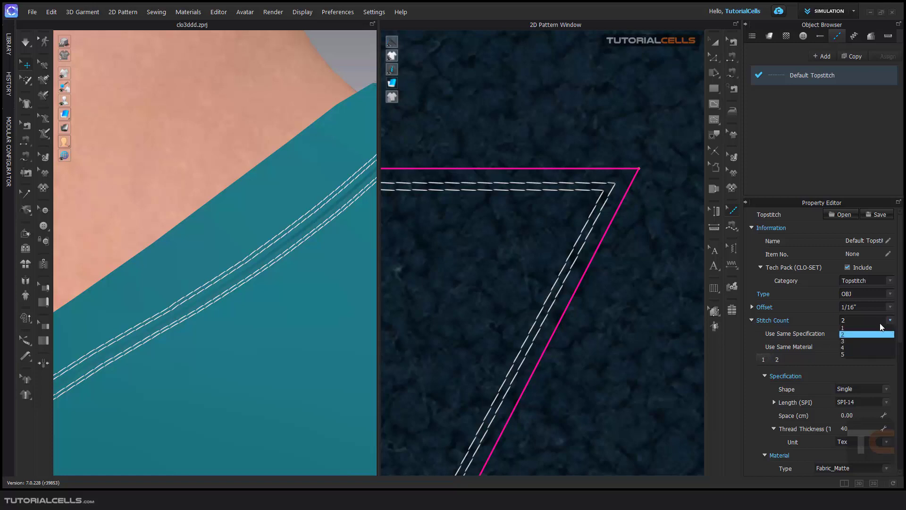
pyautogui.click(860, 341)
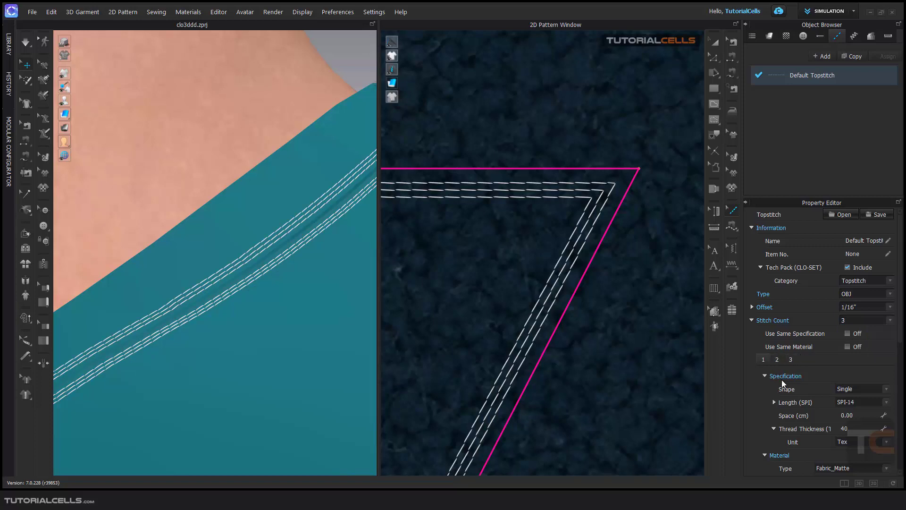
pyautogui.click(869, 319)
pyautogui.click(869, 340)
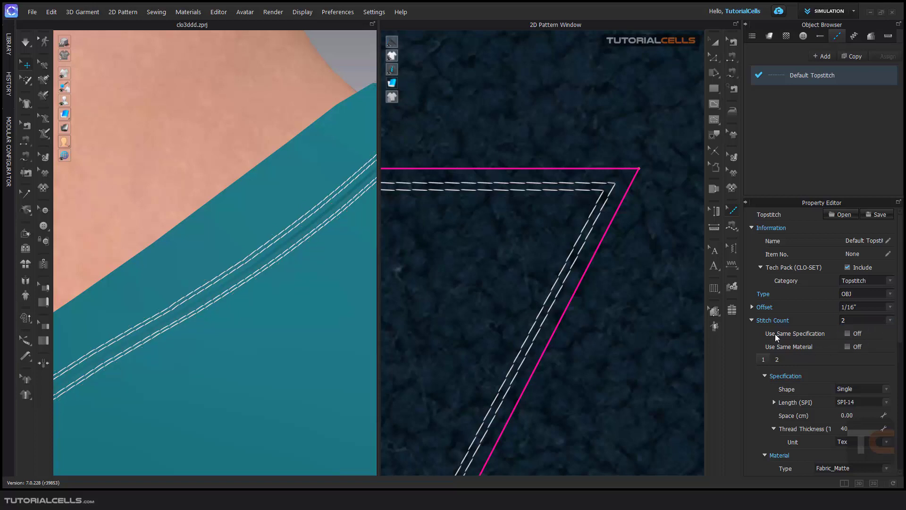
# Step: Try the Use Same Specification and Use Same Material options, compare both stitch lines' settings, and return the stitch count to 1
pyautogui.click(848, 334)
pyautogui.click(847, 347)
pyautogui.click(848, 333)
pyautogui.click(776, 360)
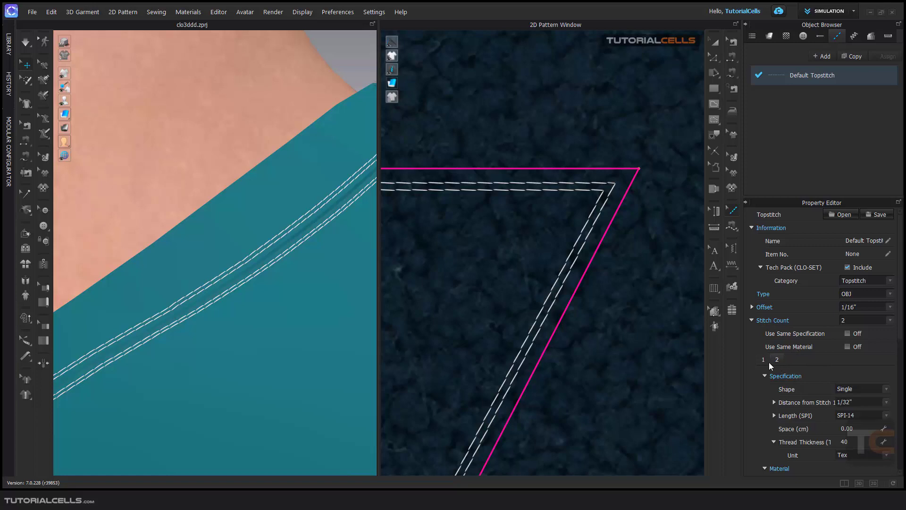
pyautogui.click(763, 360)
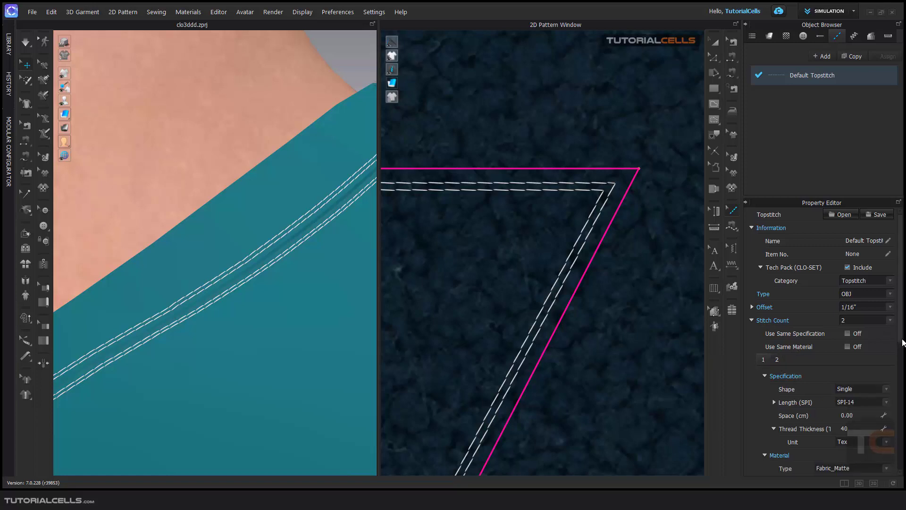
pyautogui.click(891, 323)
pyautogui.click(870, 326)
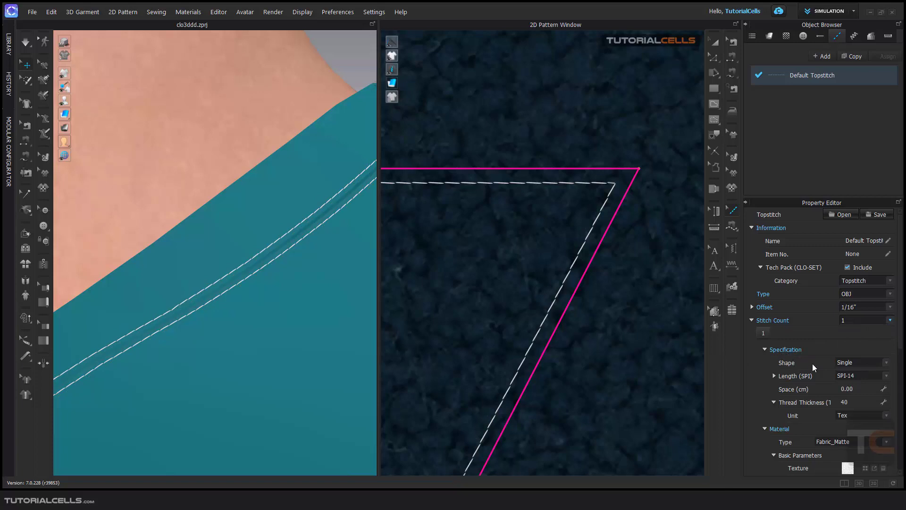
# Step: Try the Bartack, Overlock and Pickstitch shapes on the Default Topstitch style and return the shape to Single
pyautogui.click(887, 363)
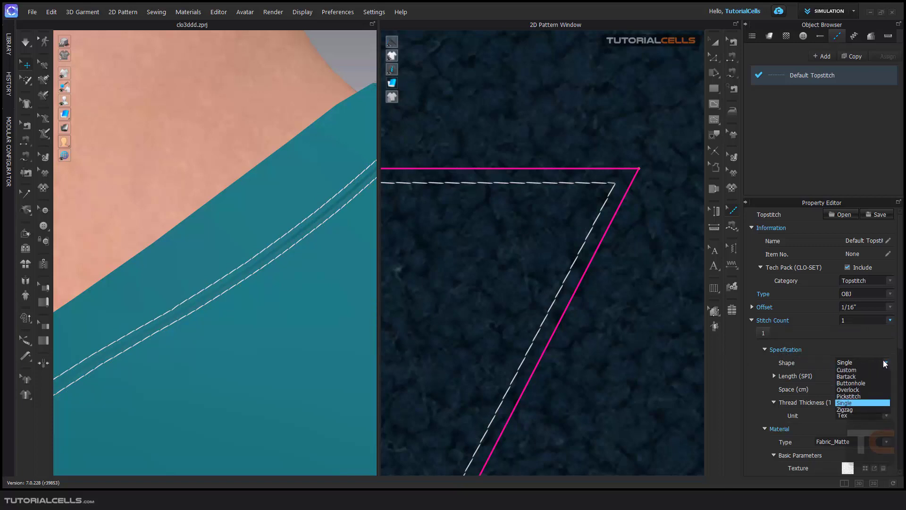
pyautogui.click(865, 376)
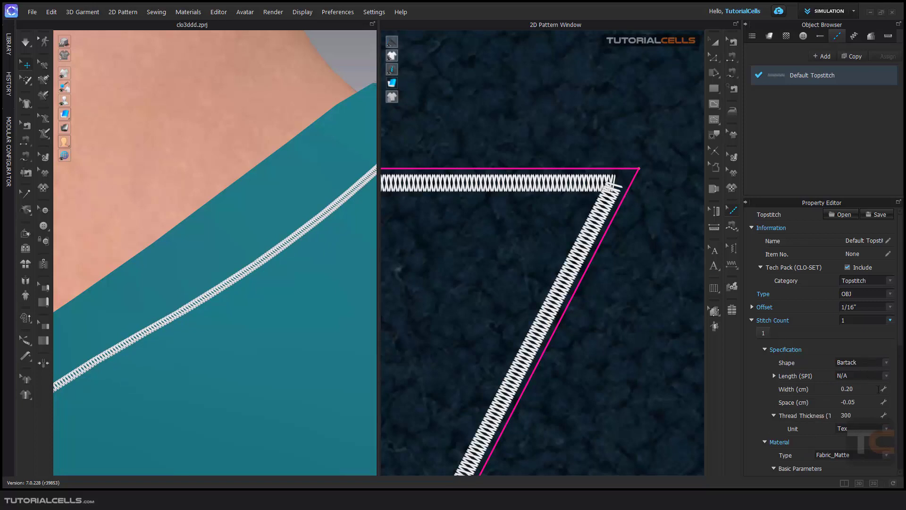
pyautogui.click(885, 363)
pyautogui.click(868, 390)
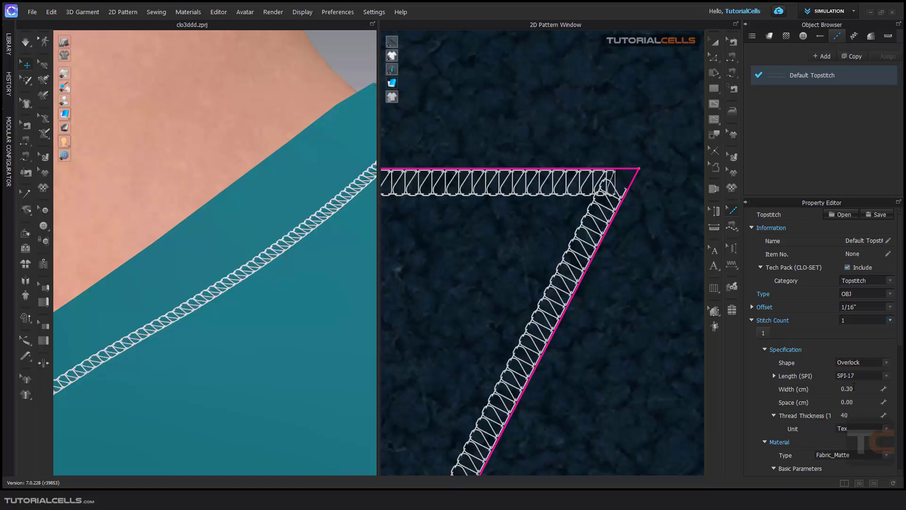
pyautogui.click(881, 363)
pyautogui.click(859, 393)
pyautogui.click(876, 362)
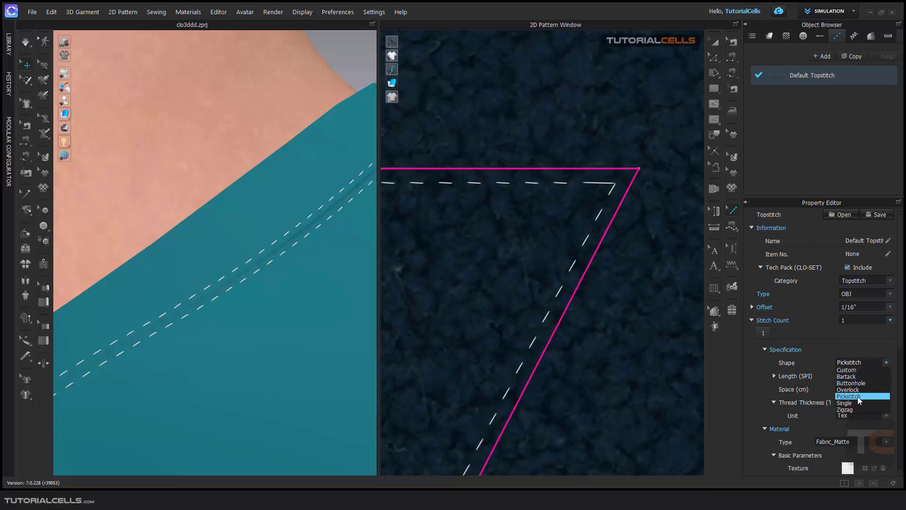
pyautogui.click(857, 402)
# Step: Try the Zigzag shape on the Default Topstitch style and set the shape back to Single
pyautogui.click(886, 363)
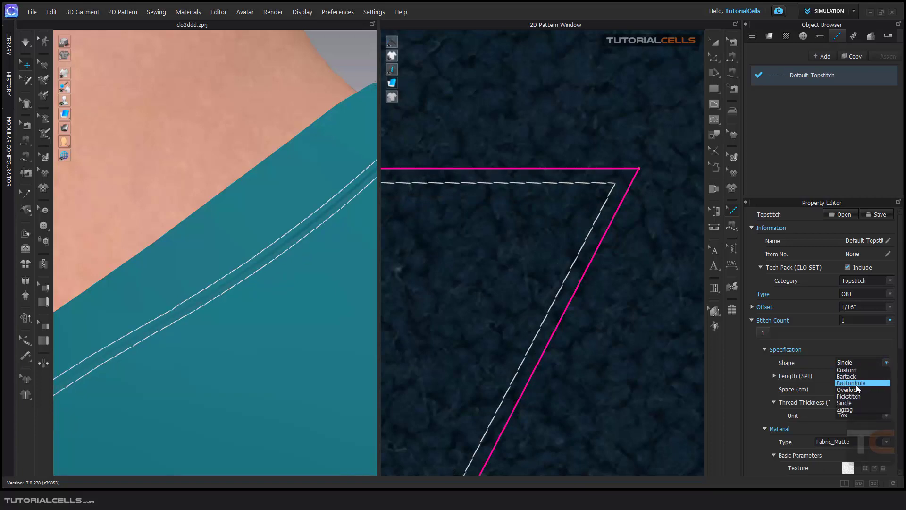
pyautogui.click(852, 403)
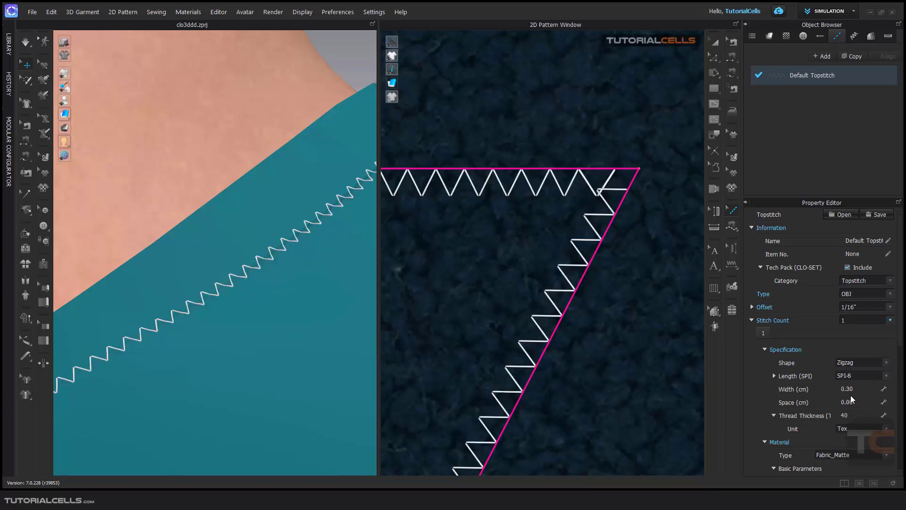
pyautogui.click(886, 363)
pyautogui.click(885, 364)
pyautogui.click(886, 363)
pyautogui.click(852, 402)
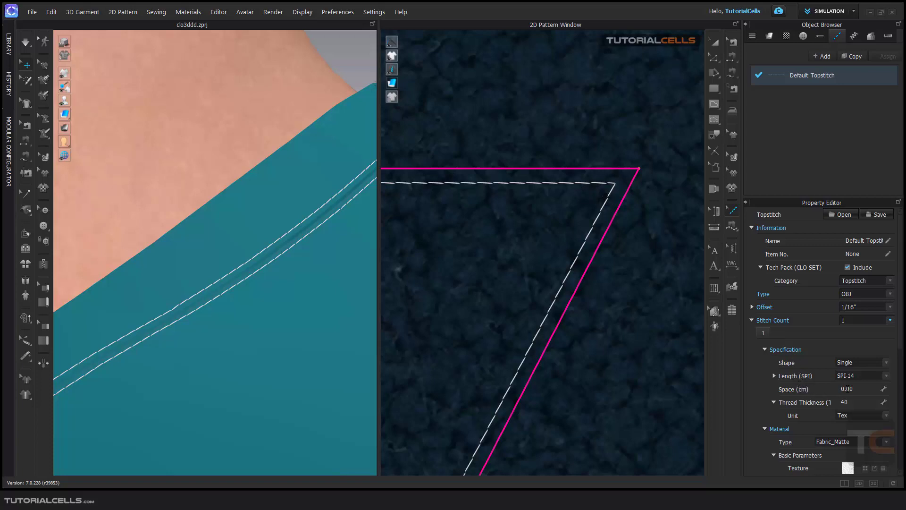
# Step: Try a stitch length of SPI-6 on the Default Topstitch style, then set the length to SPI-12
pyautogui.click(886, 376)
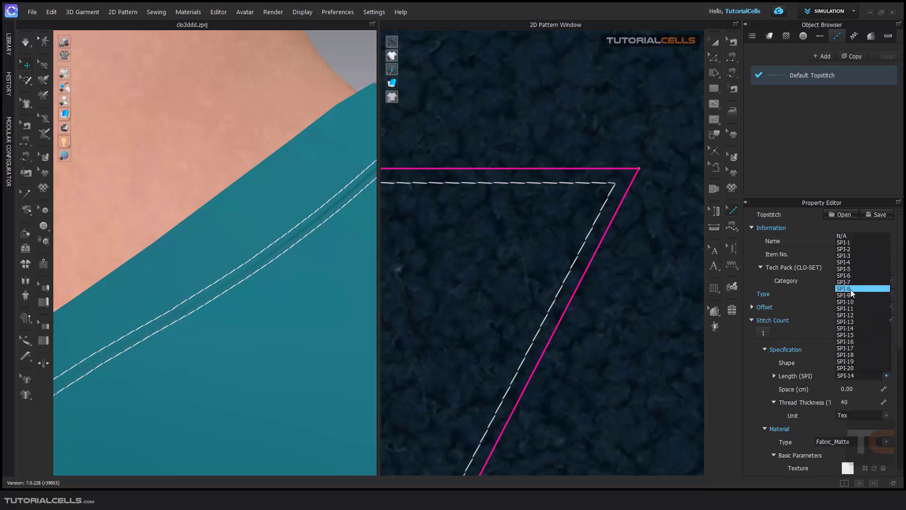
pyautogui.click(850, 276)
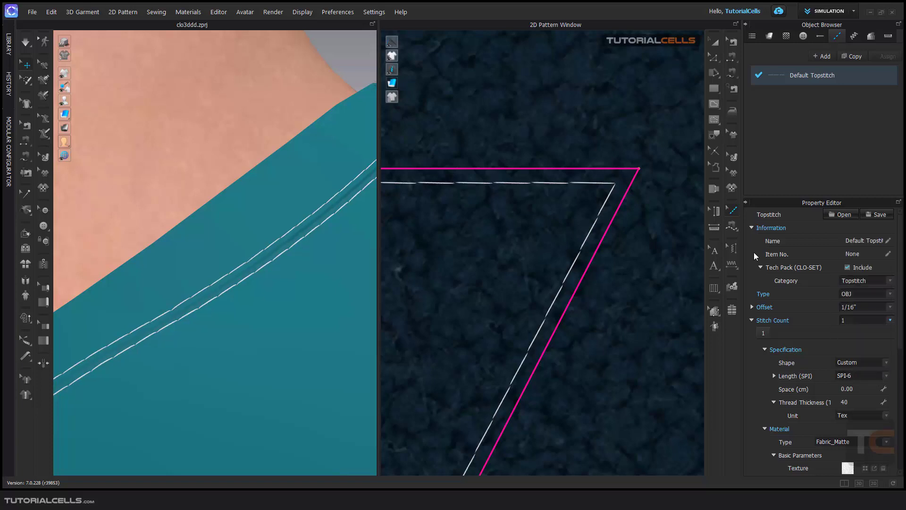
pyautogui.click(874, 375)
pyautogui.click(843, 245)
pyautogui.click(887, 376)
pyautogui.click(856, 316)
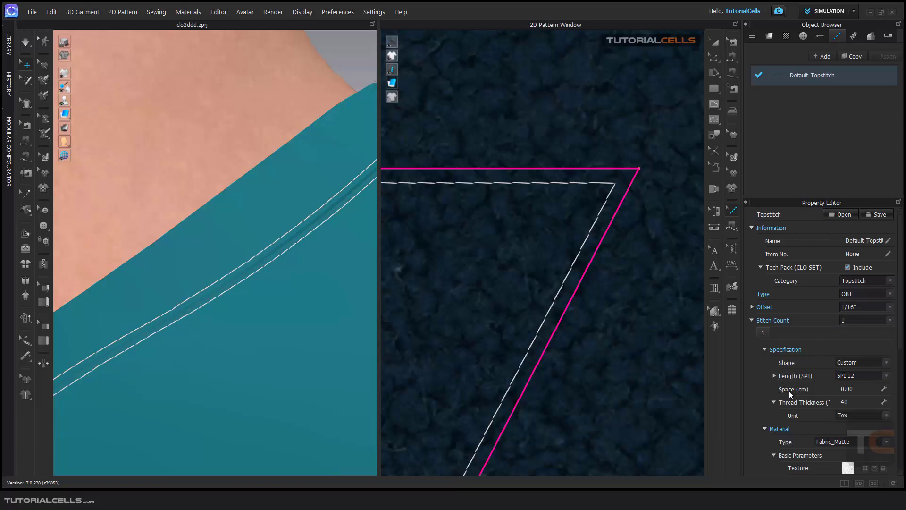
# Step: Try a stitch space of 0.5 cm on the Default Topstitch style and return the space to 0
pyautogui.click(853, 390)
pyautogui.write('0.5')
pyautogui.press('Return')
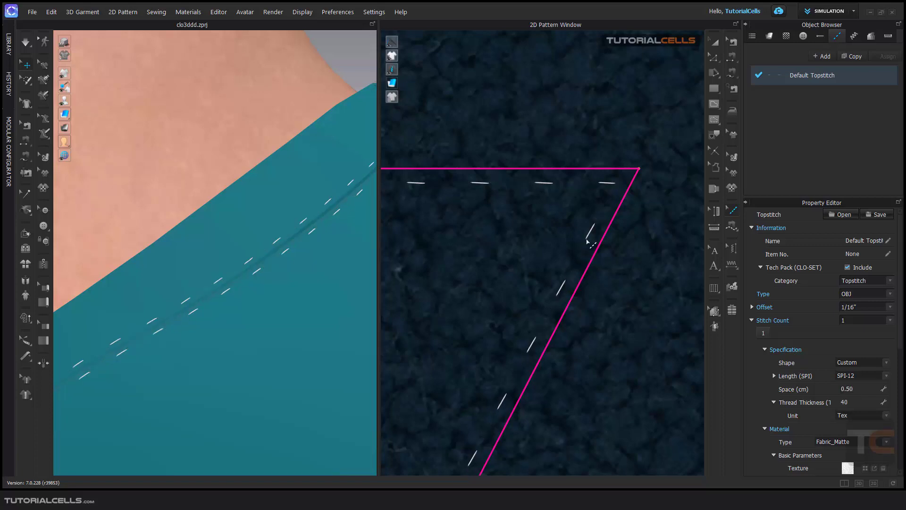
pyautogui.click(853, 390)
pyautogui.write('0')
pyautogui.press('Return')
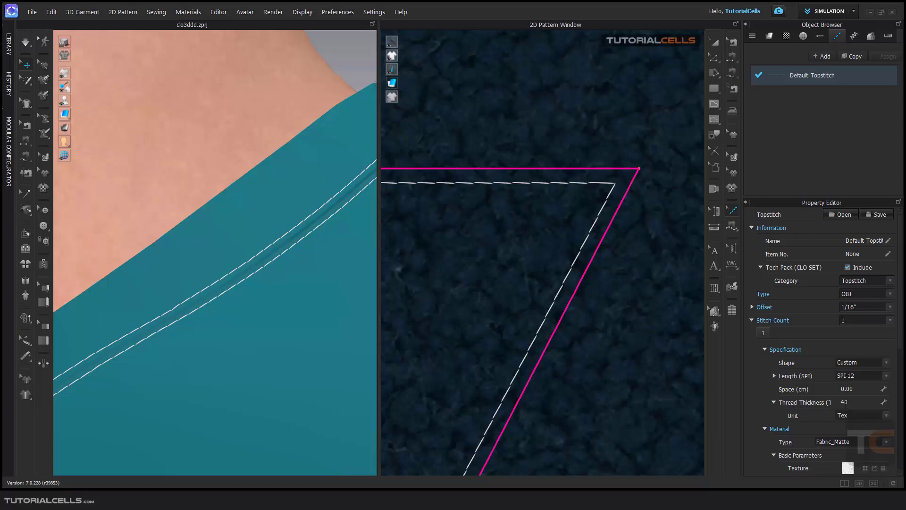
# Step: Review the available thread thickness units and material types for the Default Topstitch style
pyautogui.click(882, 417)
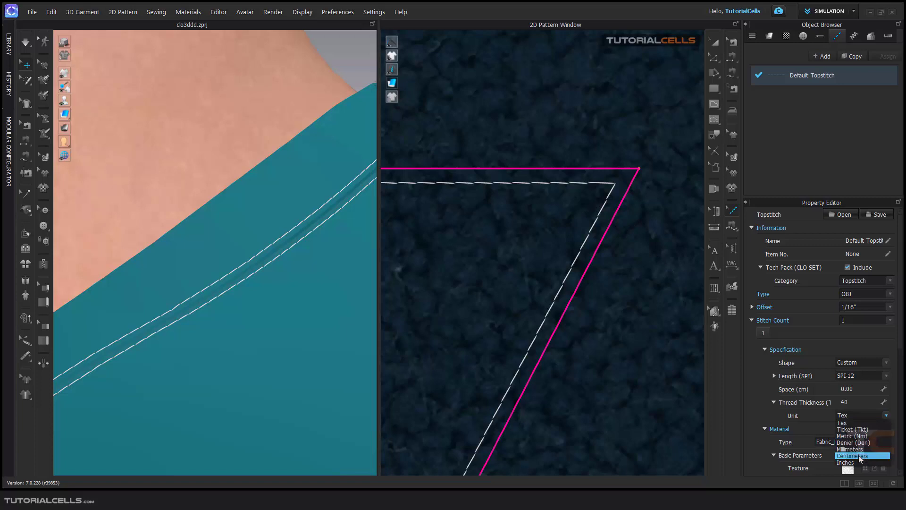
pyautogui.click(820, 416)
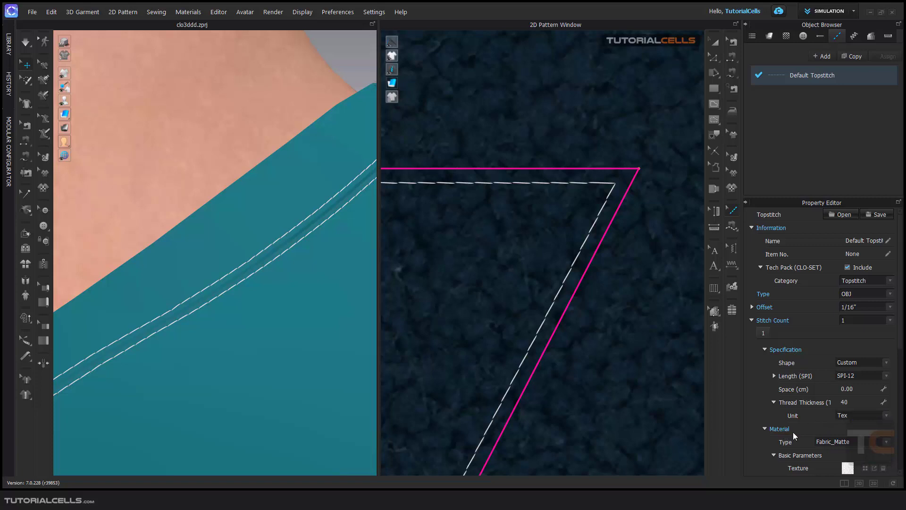
pyautogui.scroll(-5, 900, 329)
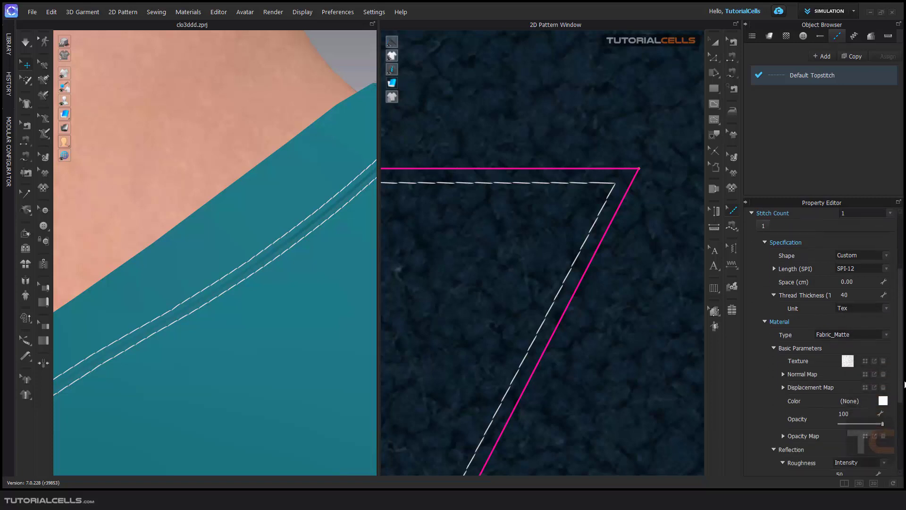
pyautogui.click(886, 293)
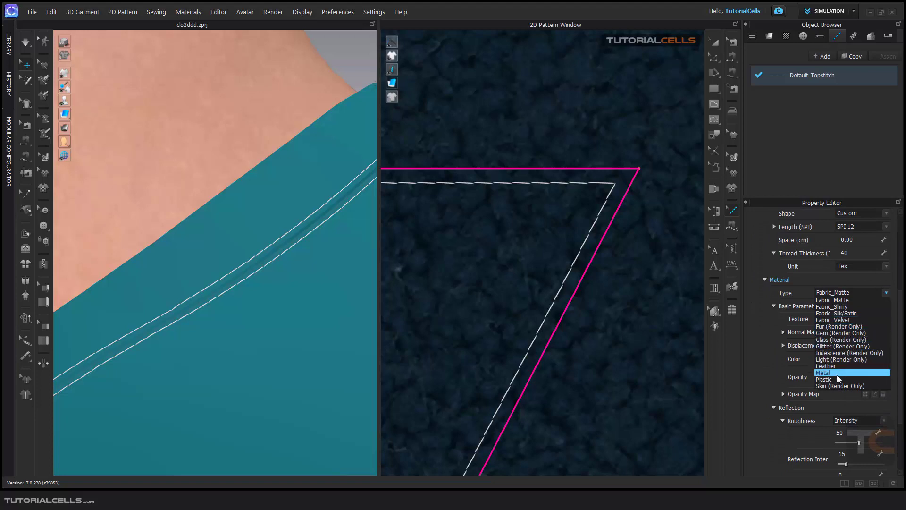
pyautogui.click(756, 354)
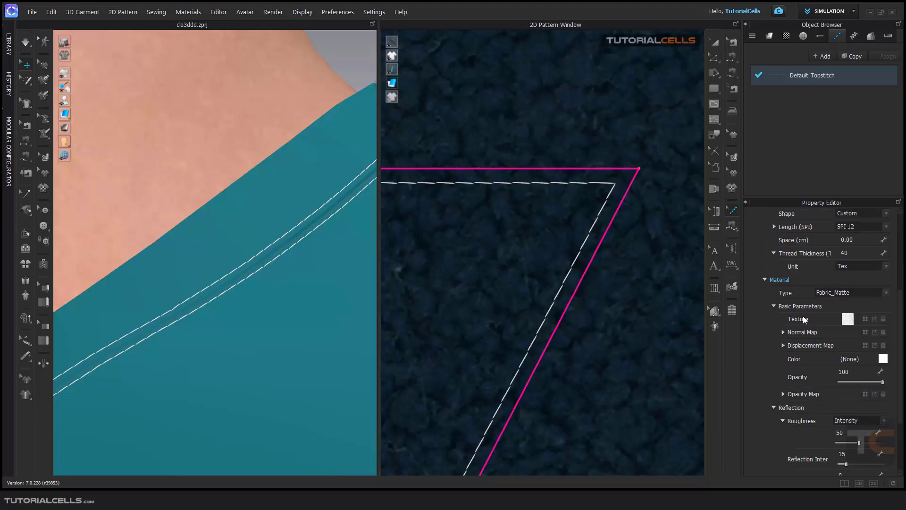
# Step: Look over the topstitch material's normal map and texture image choices, keeping the existing texture, and review the remaining material parameters
pyautogui.click(783, 332)
pyautogui.click(782, 332)
pyautogui.click(847, 319)
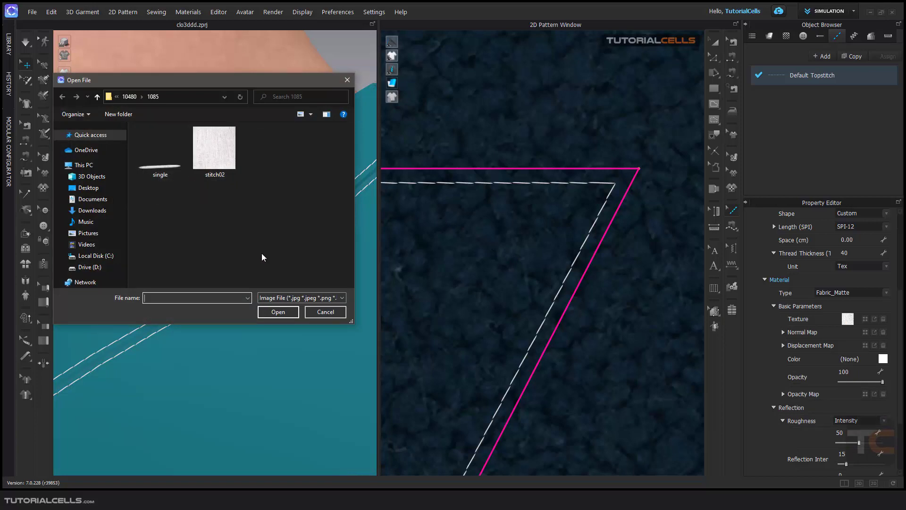
pyautogui.click(320, 316)
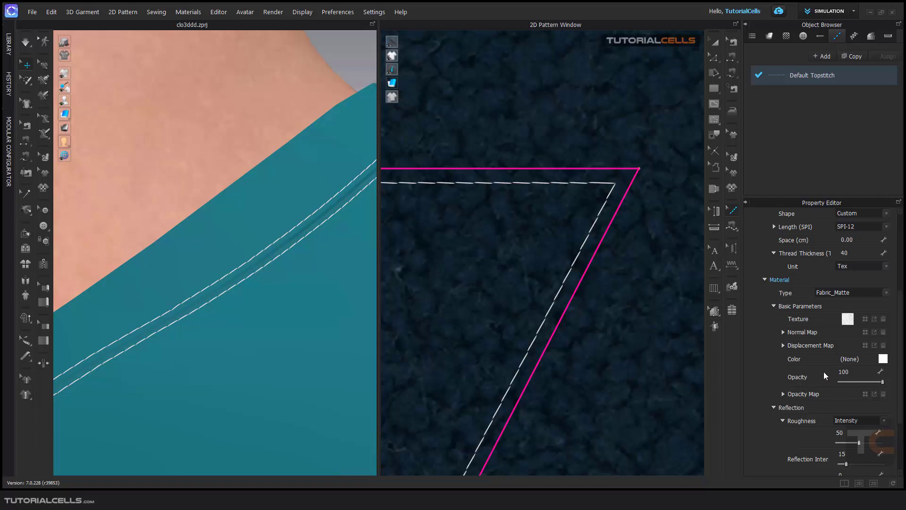
pyautogui.scroll(-1, 901, 323)
pyautogui.scroll(-4, 901, 323)
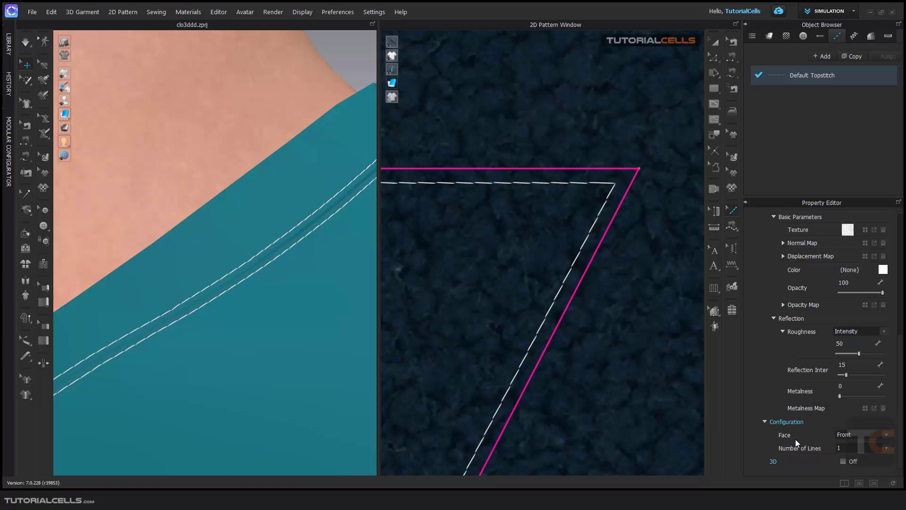
# Step: Set the Default Topstitch style's Face to Both and inspect the stitches on the sample pattern in the 3D view
pyautogui.scroll(-6, 220, 218)
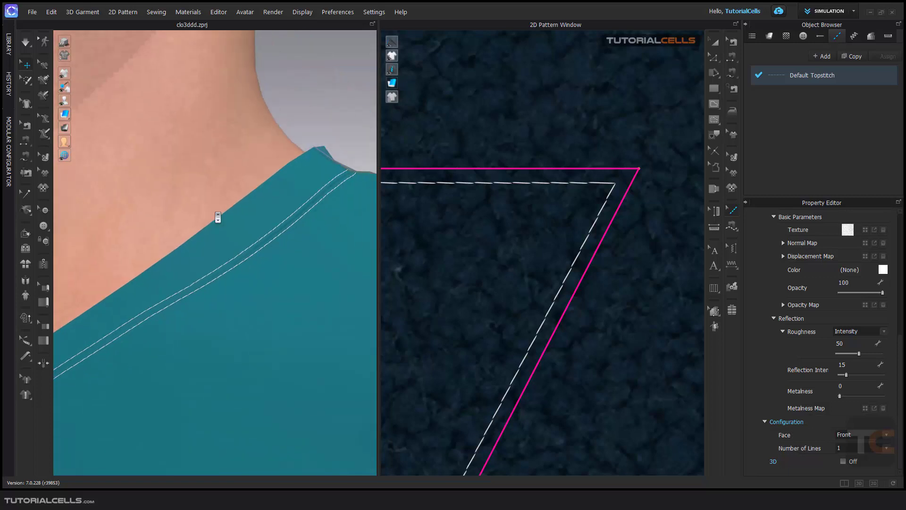
pyautogui.scroll(-6, 220, 217)
pyautogui.moveTo(293, 239); pyautogui.dragTo(229, 269, button='middle')
pyautogui.click(229, 269)
pyautogui.scroll(2, 276, 206)
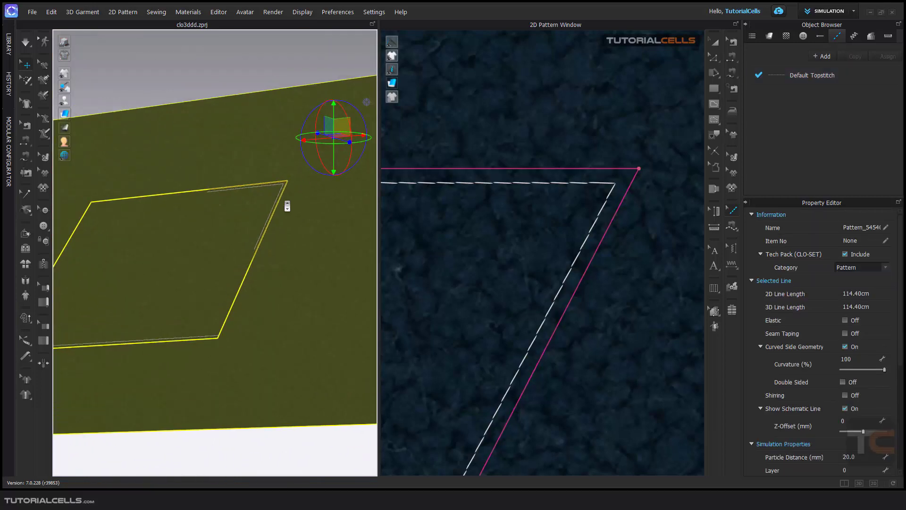
pyautogui.moveTo(294, 205)
pyautogui.mouseDown(button='right')
pyautogui.moveTo(180, 219)
pyautogui.moveTo(293, 214)
pyautogui.moveTo(241, 235)
pyautogui.moveTo(232, 208)
pyautogui.moveTo(196, 208)
pyautogui.moveTo(290, 205)
pyautogui.mouseUp(button='right')
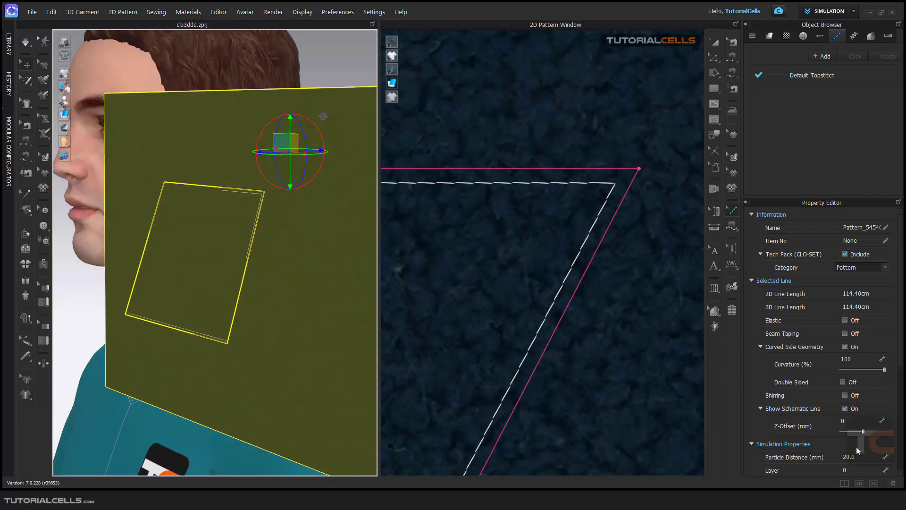
pyautogui.click(815, 81)
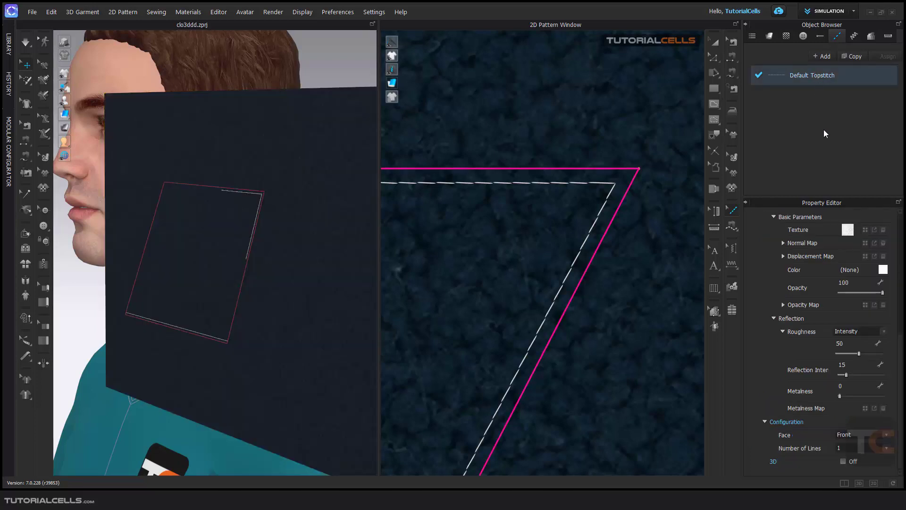
pyautogui.click(872, 434)
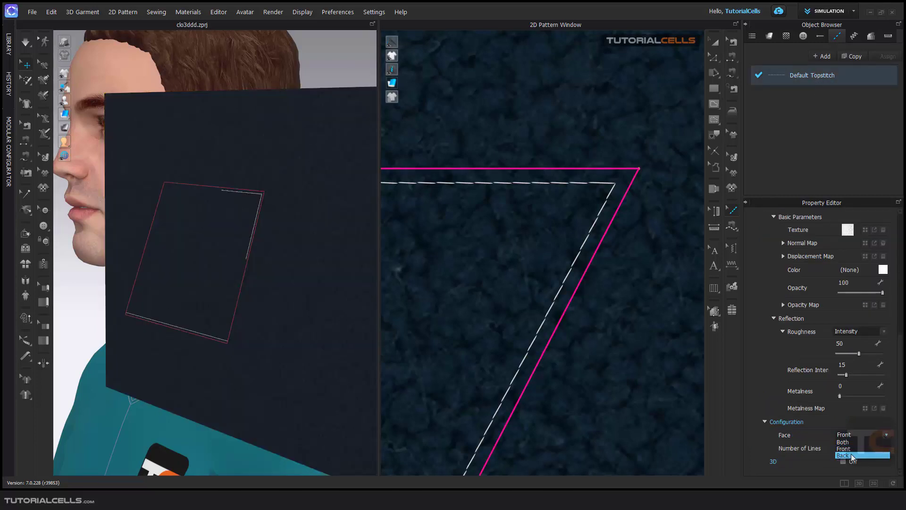
pyautogui.click(851, 449)
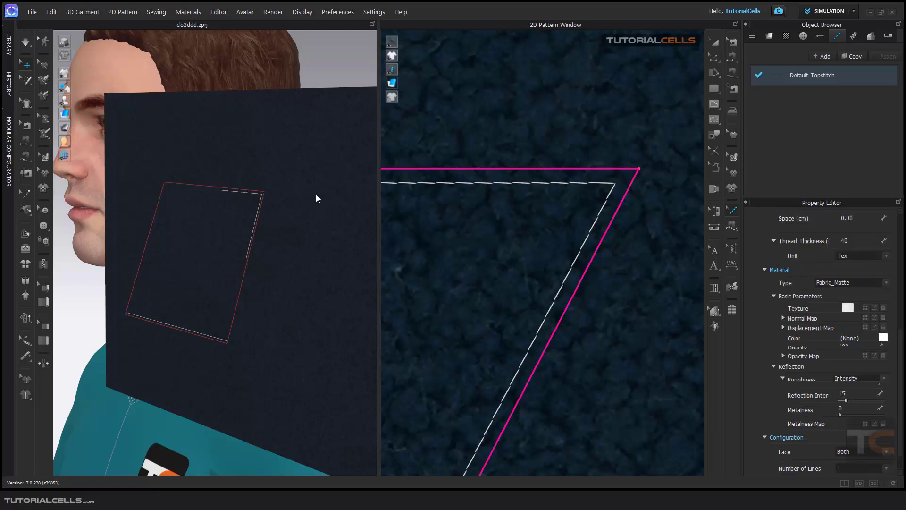
pyautogui.click(332, 174)
pyautogui.moveTo(295, 191); pyautogui.dragTo(359, 231, button='right')
pyautogui.press('Escape')
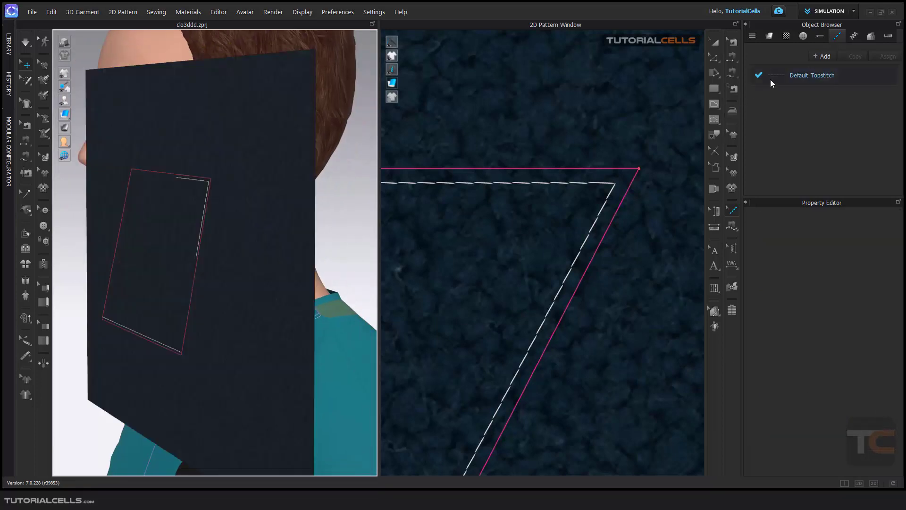
# Step: Try a Number of Lines of 2 on the Default Topstitch style and return it to 1
pyautogui.click(789, 80)
pyautogui.scroll(-3, 821, 330)
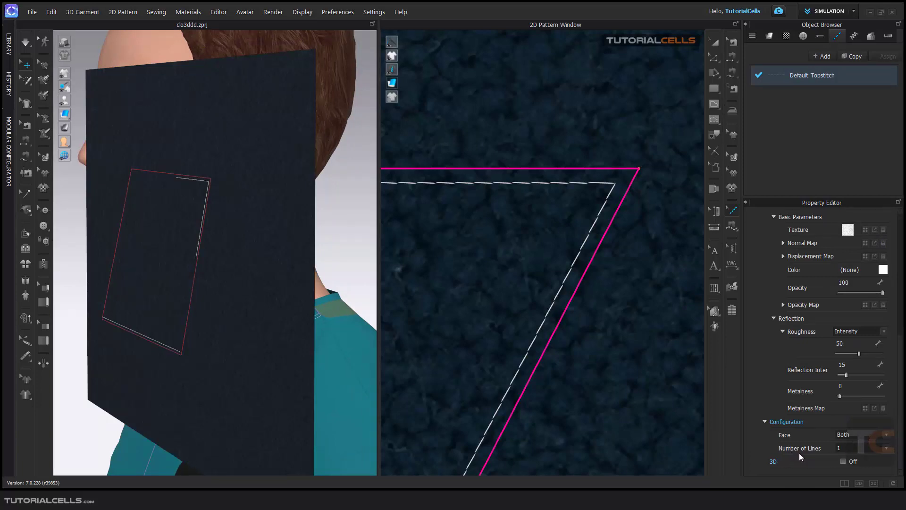
pyautogui.click(886, 450)
pyautogui.click(850, 468)
pyautogui.click(886, 449)
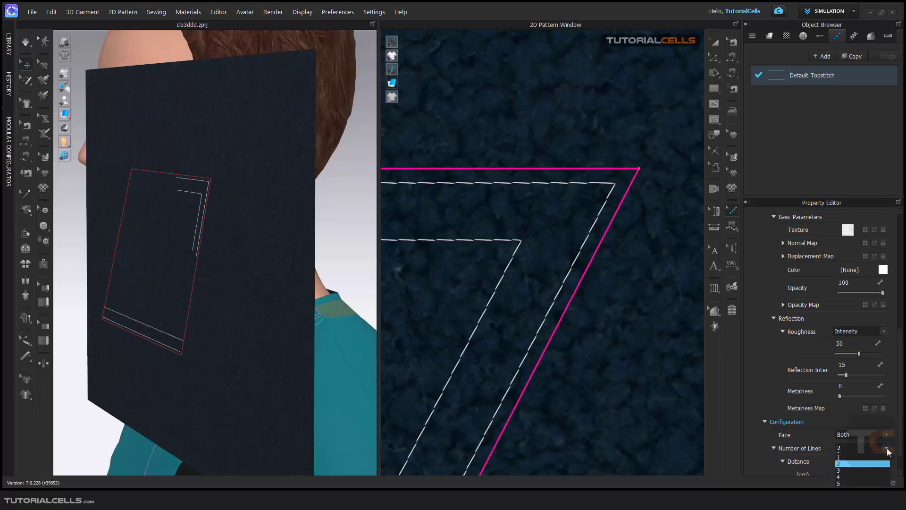
pyautogui.click(866, 462)
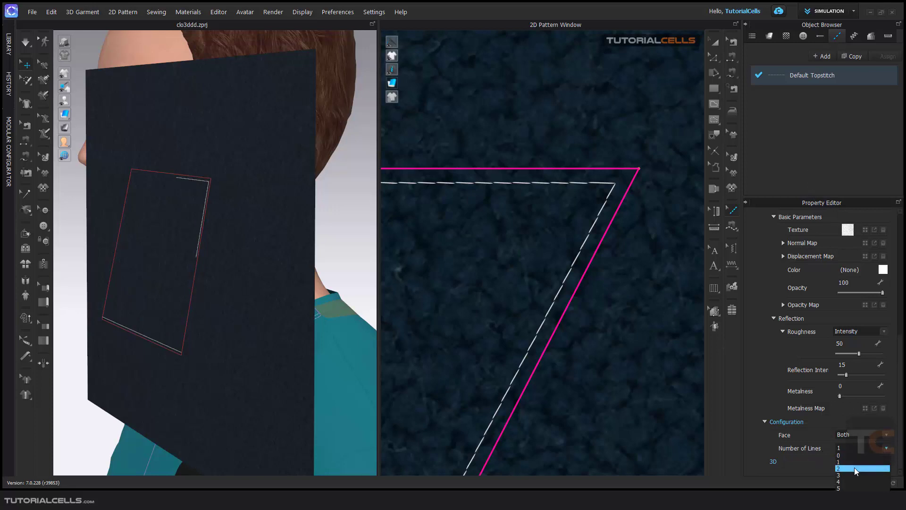
pyautogui.scroll(-1, 878, 447)
pyautogui.scroll(-2, 849, 425)
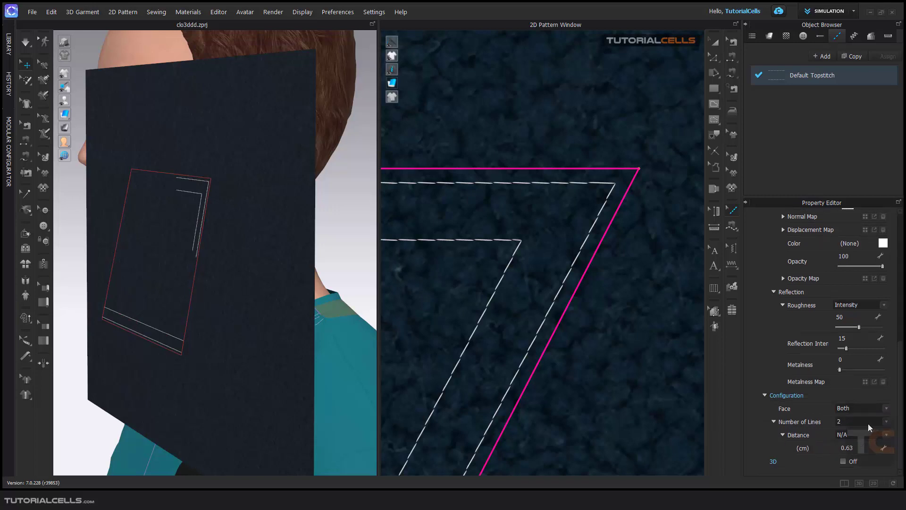
pyautogui.click(886, 422)
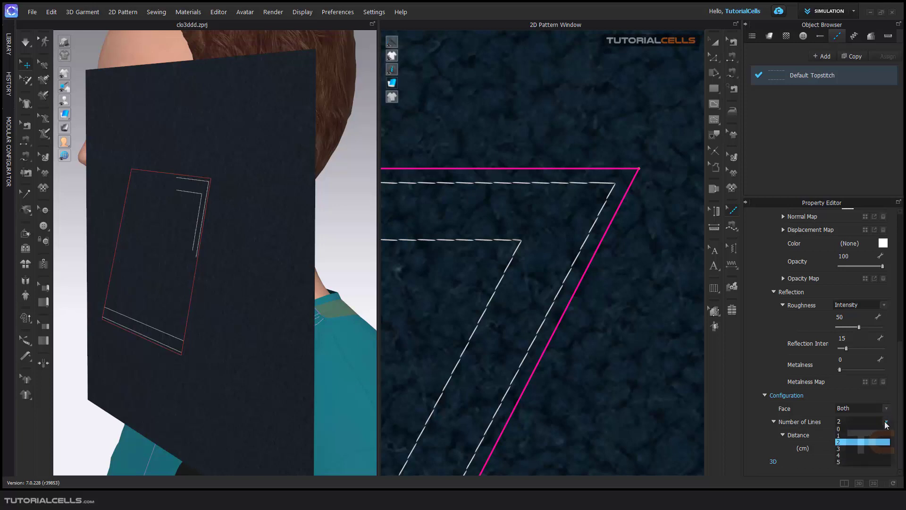
pyautogui.click(870, 434)
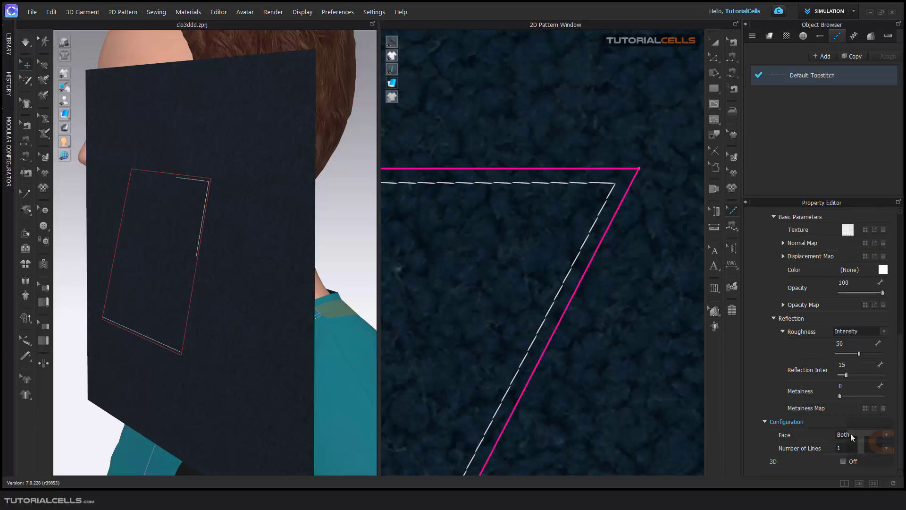
# Step: Try the 3D option on the Default Topstitch style, inspect the T-shirt's neckline stitches up close, and turn 3D back off
pyautogui.moveTo(233, 248); pyautogui.dragTo(370, 192, button='right')
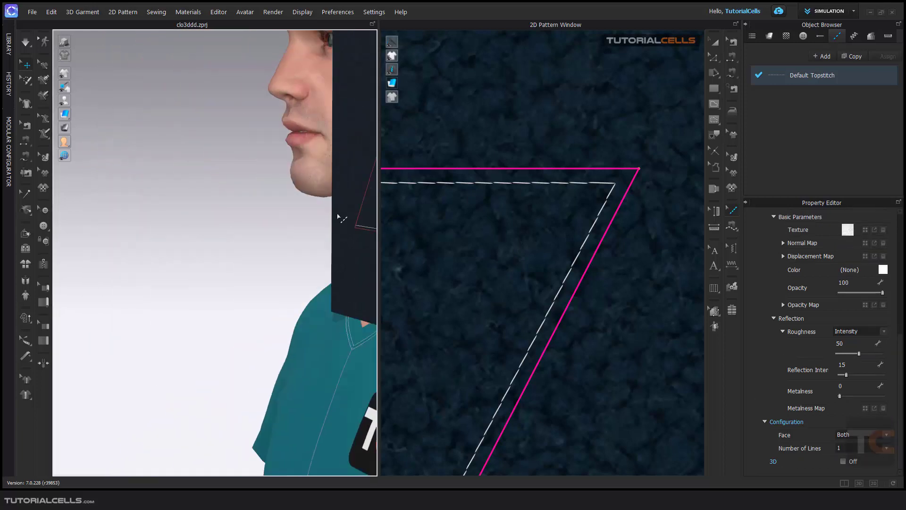
pyautogui.scroll(5, 336, 329)
pyautogui.scroll(-3, 115, 289)
pyautogui.scroll(10, 236, 299)
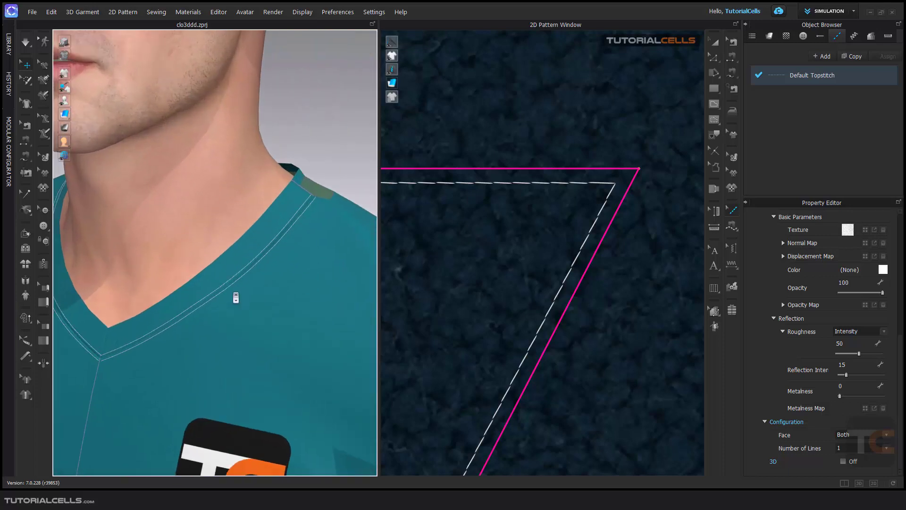
pyautogui.moveTo(291, 344); pyautogui.dragTo(271, 253, button='middle')
pyautogui.click(843, 462)
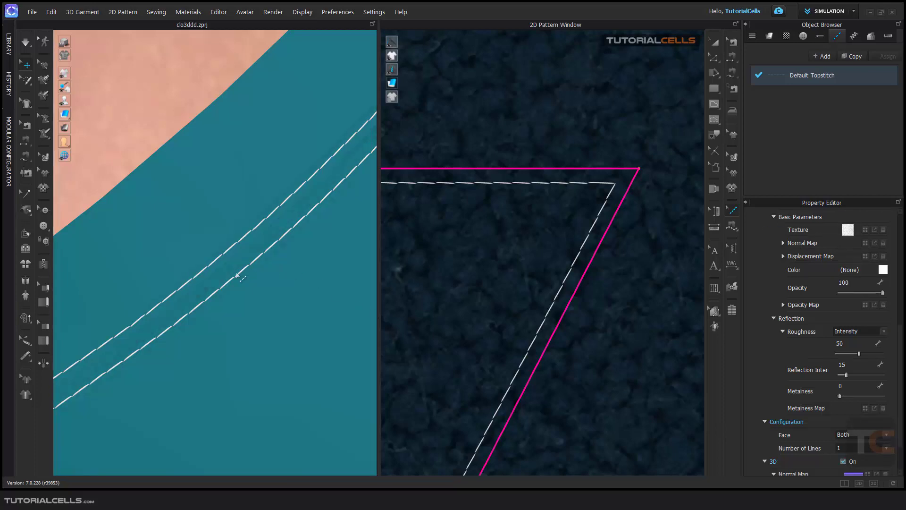
pyautogui.moveTo(238, 277); pyautogui.dragTo(249, 280, button='right')
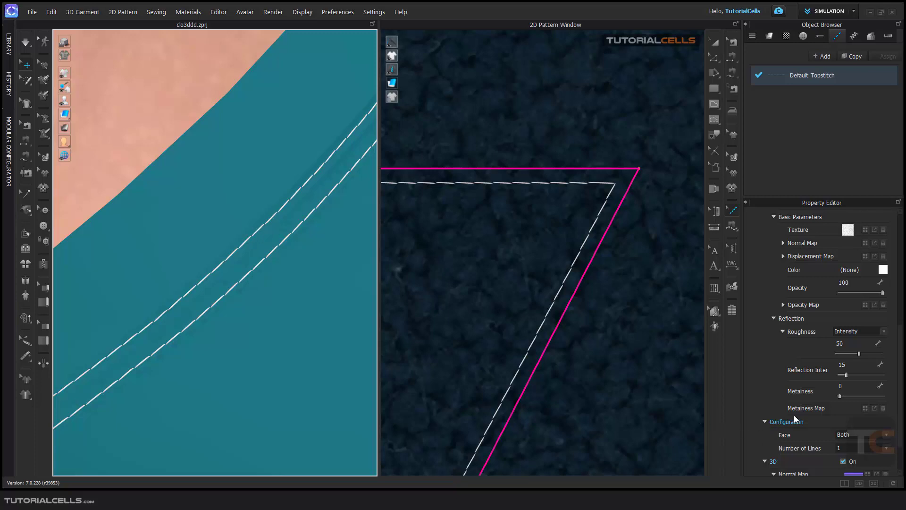
pyautogui.scroll(-2, 818, 418)
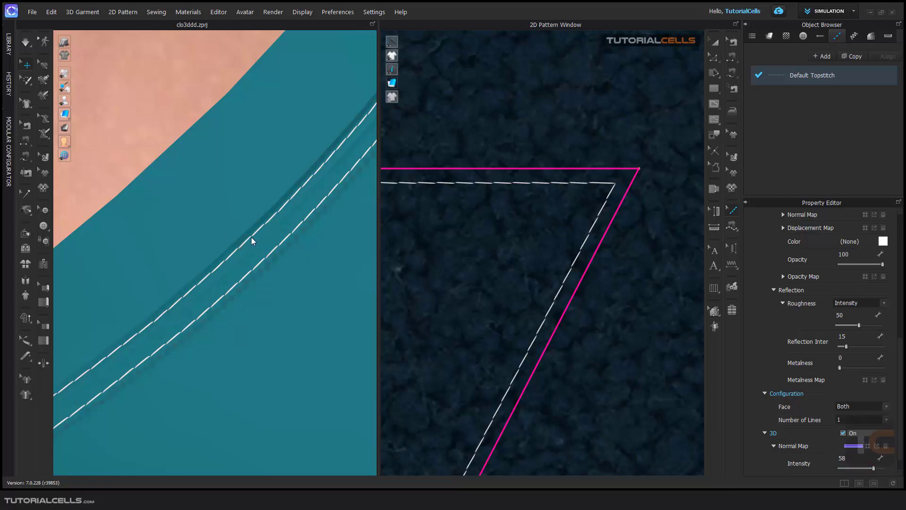
pyautogui.scroll(-6, 253, 240)
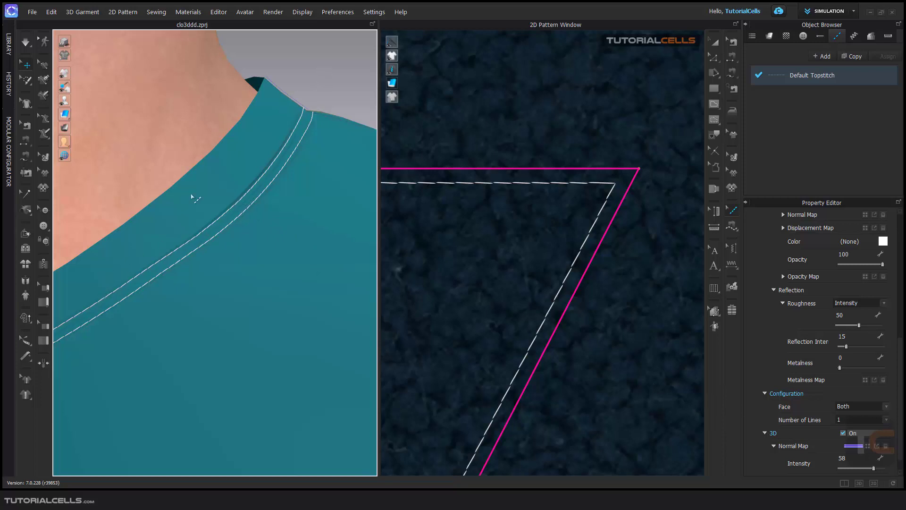
pyautogui.click(844, 434)
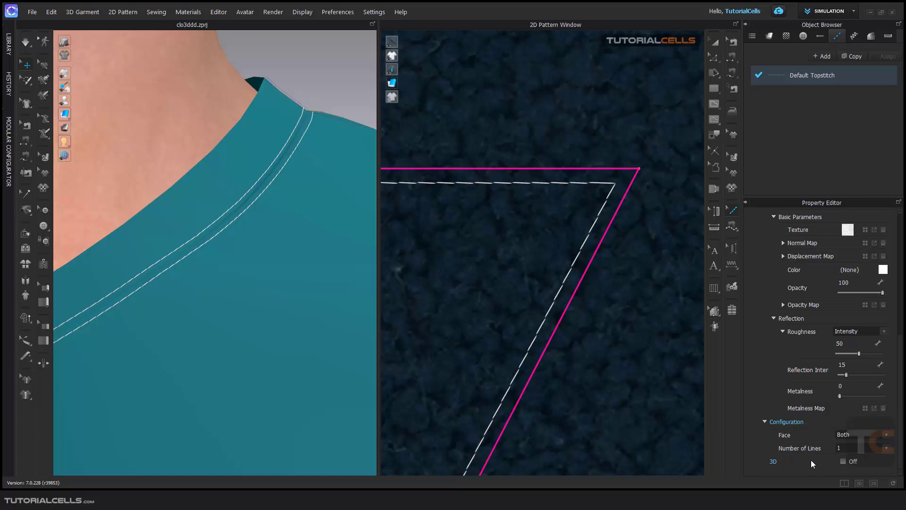
pyautogui.scroll(3, 904, 345)
pyautogui.scroll(5, 903, 346)
pyautogui.scroll(-5, 821, 344)
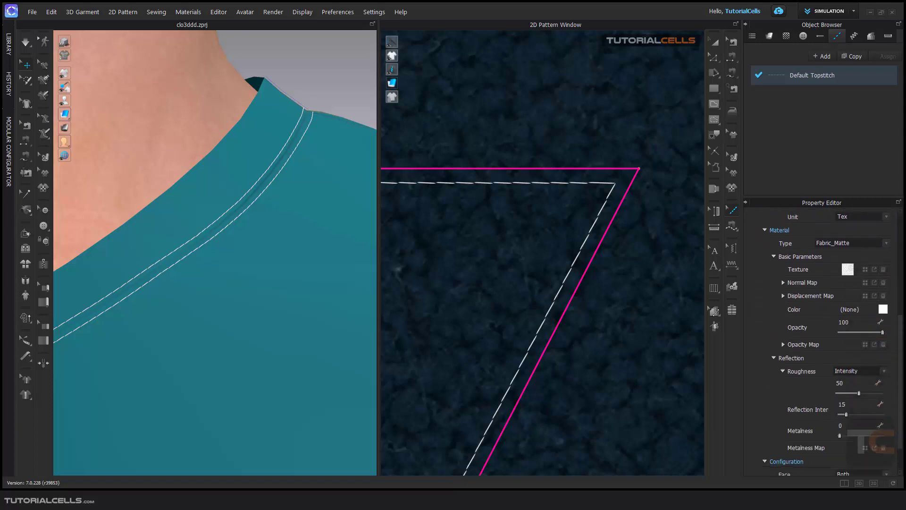
pyautogui.scroll(5, 821, 345)
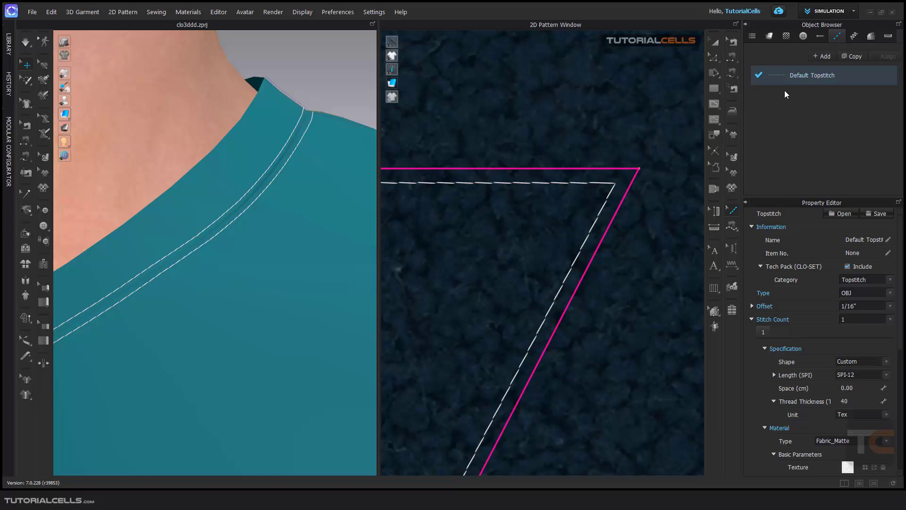
# Step: Add a new topstitch style and set its stitch shape to Zigzag
pyautogui.click(820, 56)
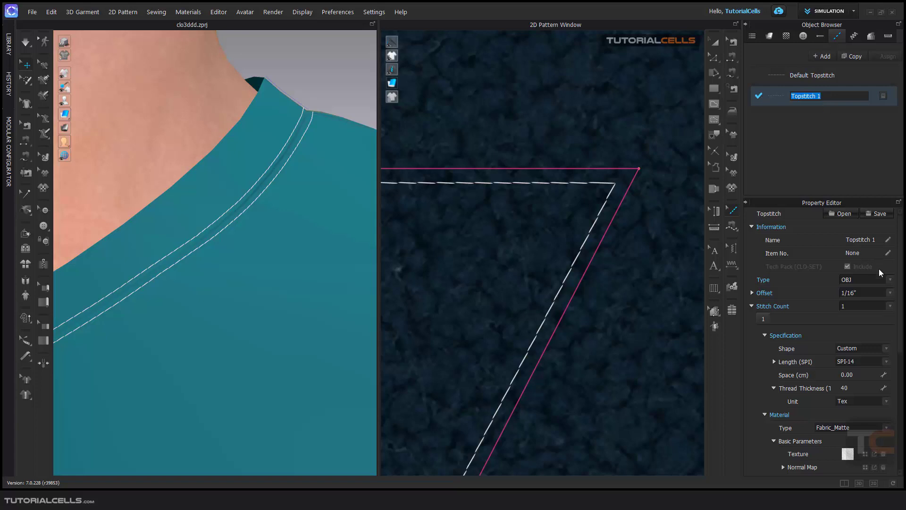
pyautogui.click(887, 348)
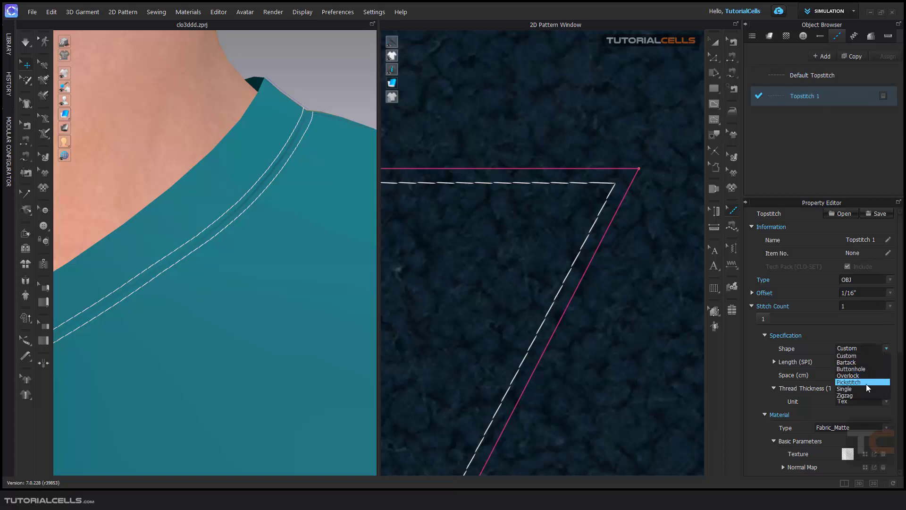
pyautogui.click(857, 394)
# Step: Place a Free Topstitch in the new zigzag style around the inner shape's upper corner, from partway up the slanted line to partway along the horizontal line
pyautogui.scroll(-5, 604, 250)
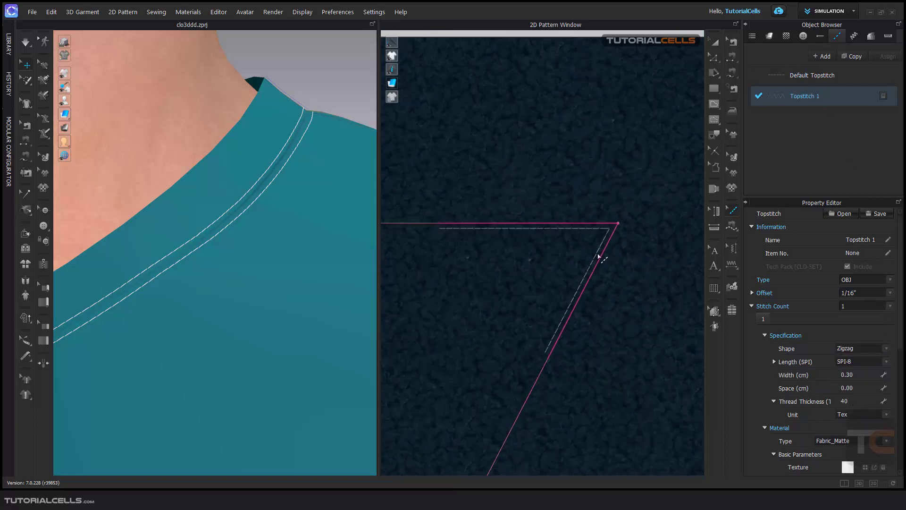
pyautogui.scroll(-2, 522, 249)
pyautogui.scroll(8, 514, 238)
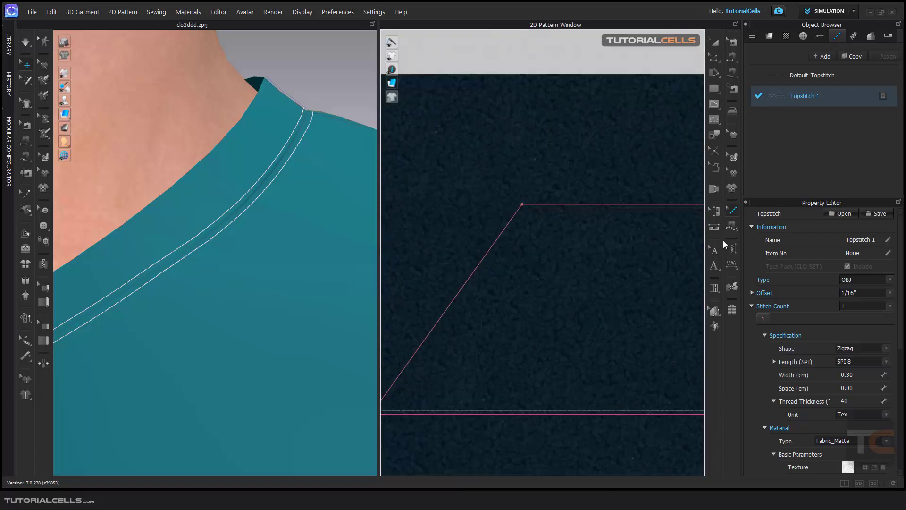
pyautogui.click(731, 228)
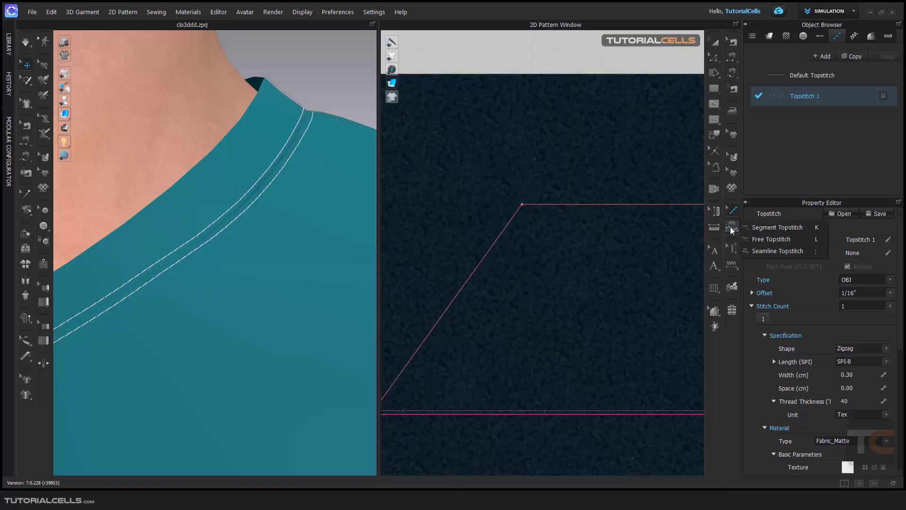
pyautogui.click(760, 240)
pyautogui.click(481, 272)
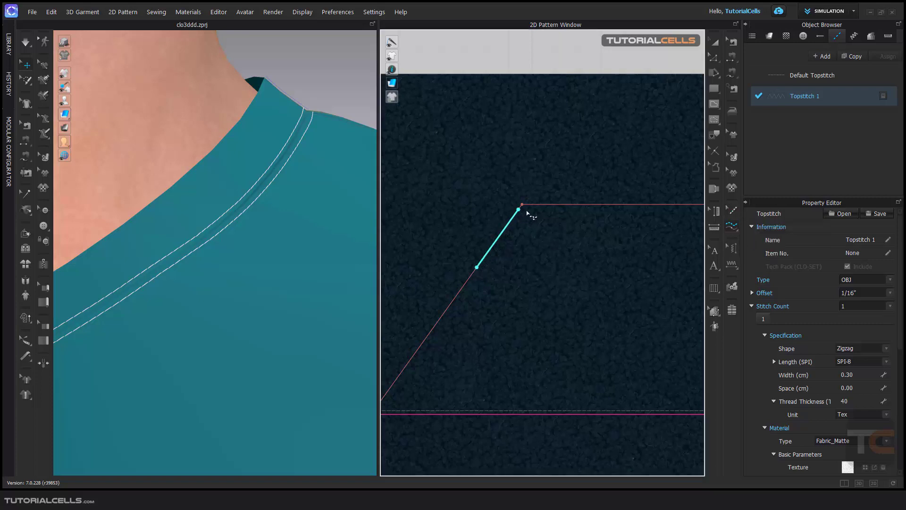
pyautogui.click(601, 205)
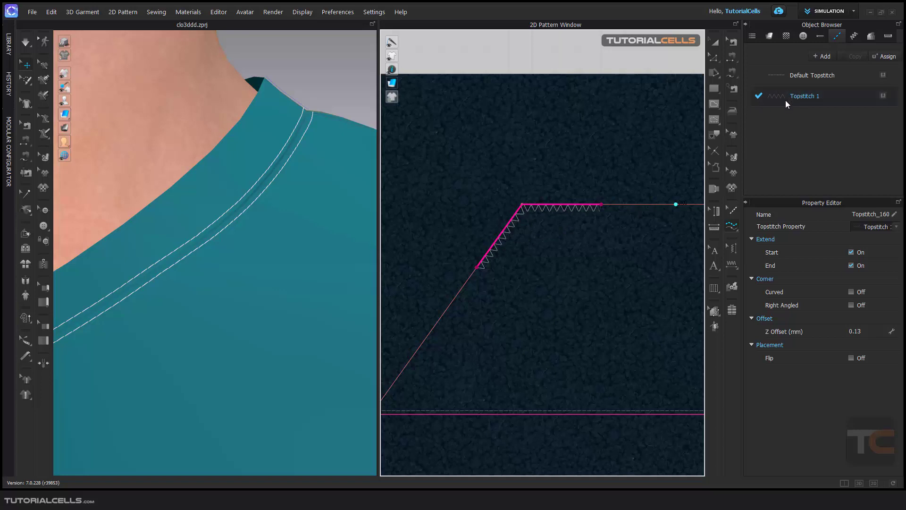
# Step: Make Default Topstitch the active style and place a short free topstitch on the slanted line below the zigzag stitching
pyautogui.click(754, 77)
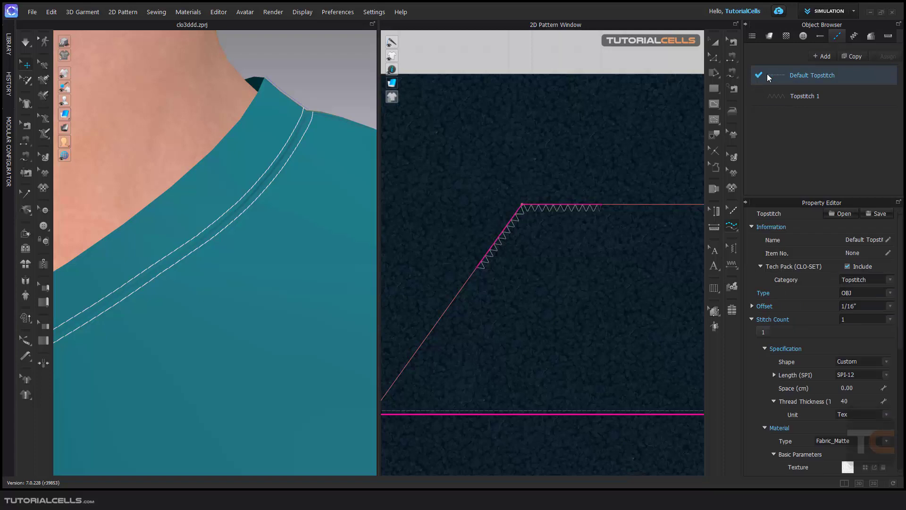
pyautogui.click(415, 352)
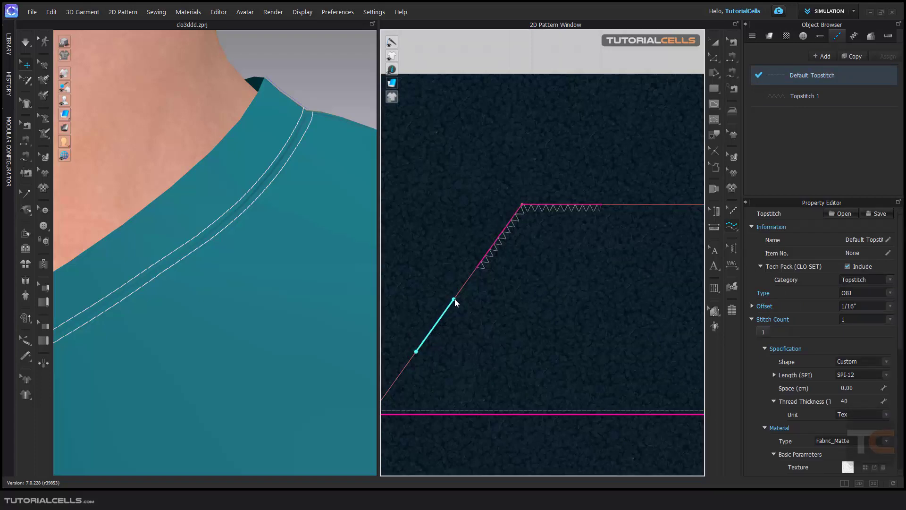
pyautogui.click(453, 300)
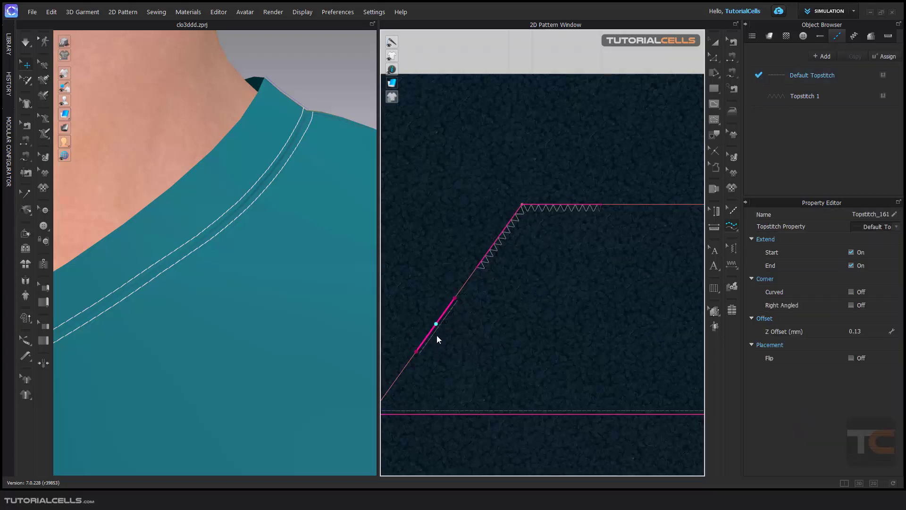